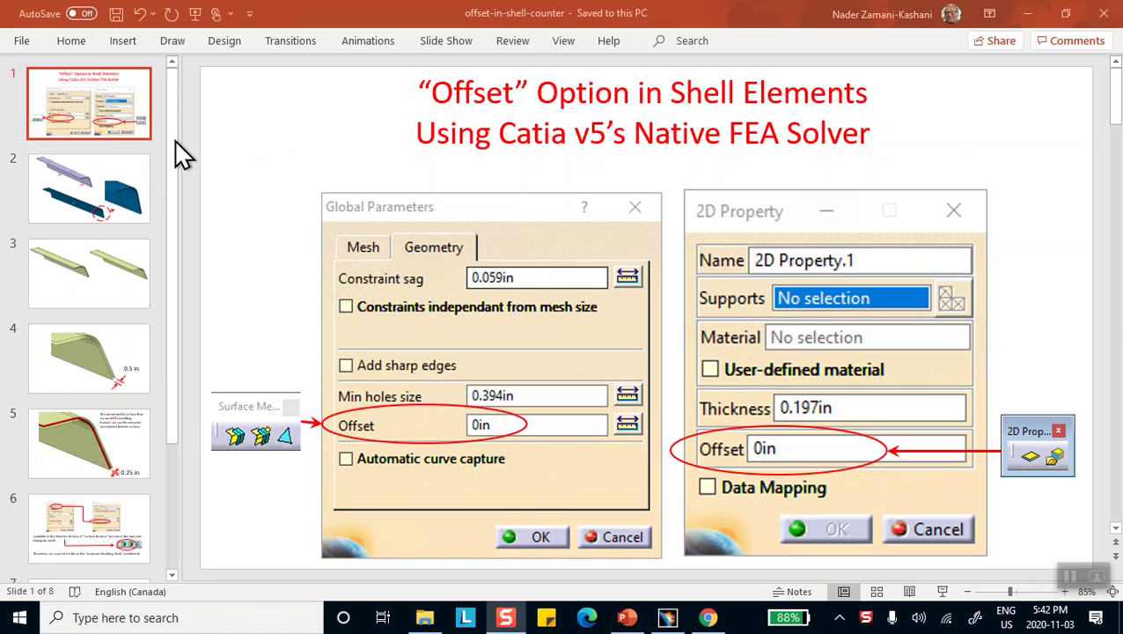
Step: Go to PowerPoint slide 8 on the 2D Property offset and minimize the presentation
scroll(151, 321, down, 3)
click(76, 522)
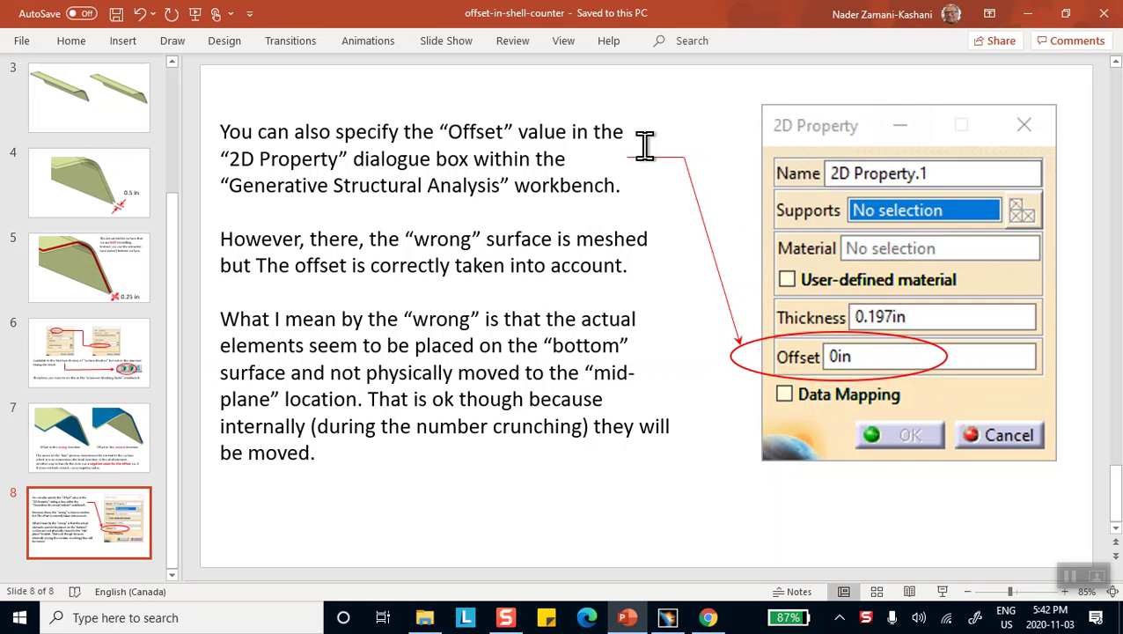
click(1030, 14)
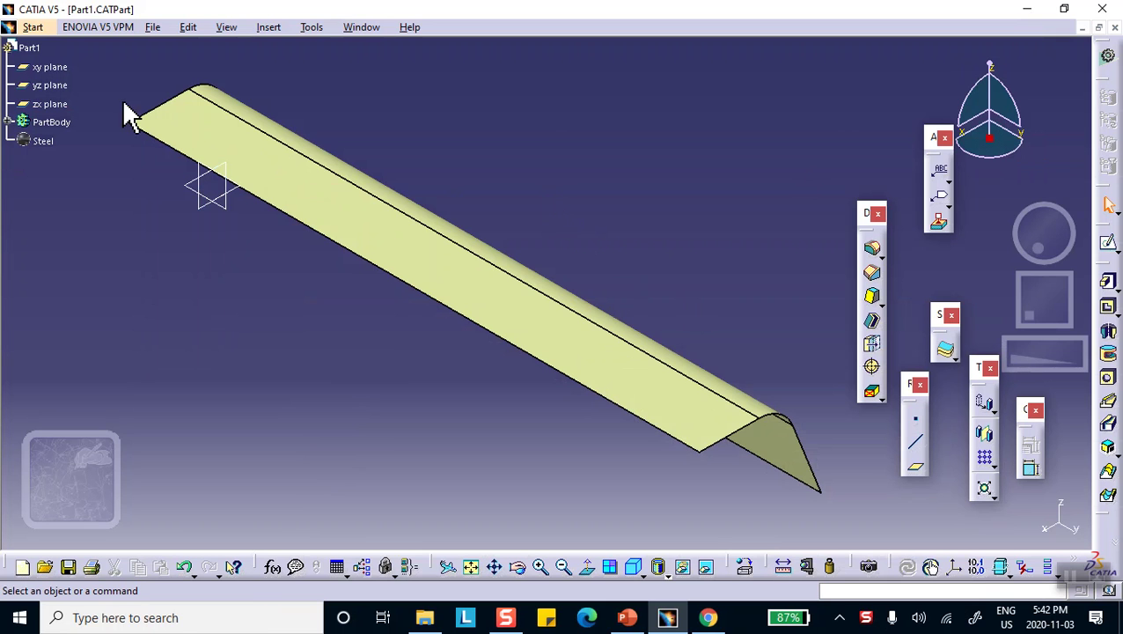
Step: Switch to the Advanced Meshing Tools workbench, creating Analysis1 with Static Analysis offered
click(34, 26)
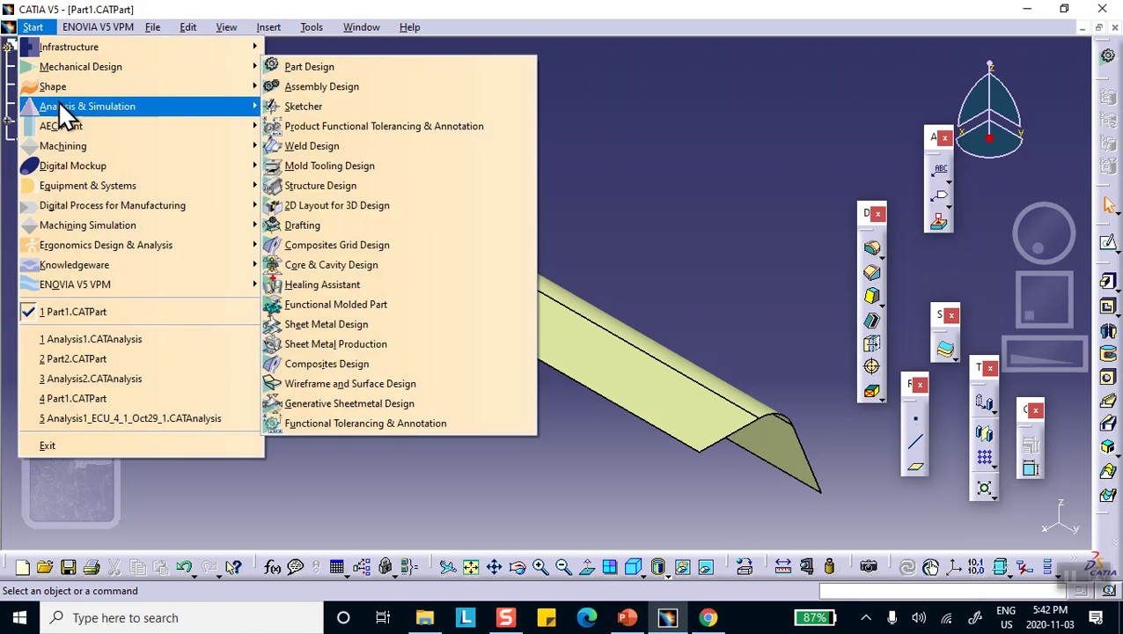
mouse_move(67, 110)
click(291, 107)
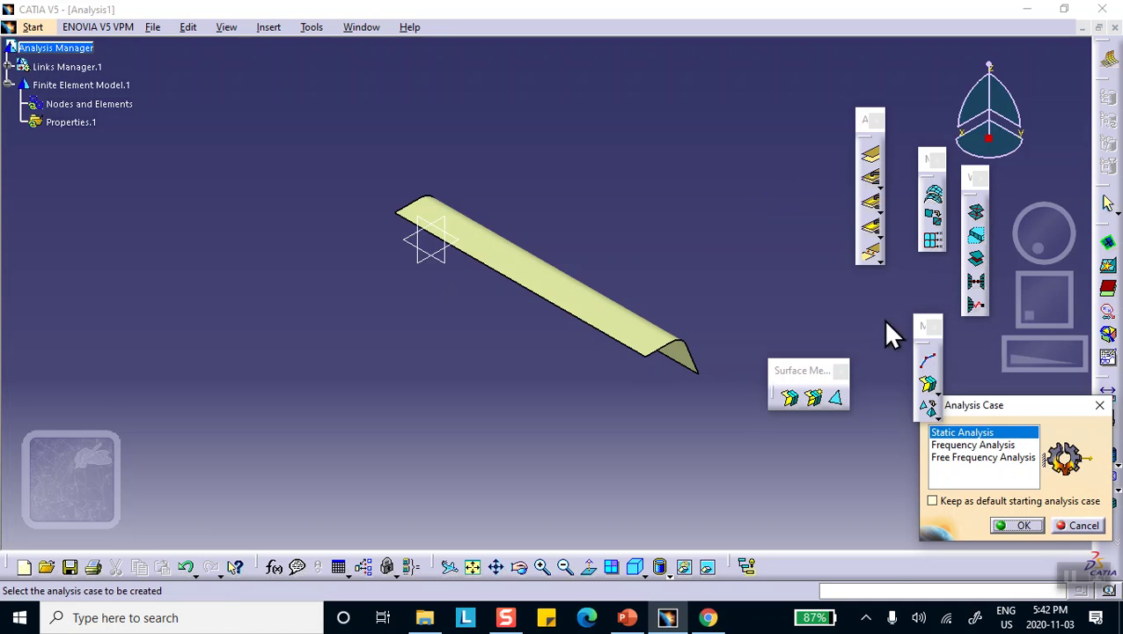
Step: Add a Static Case and accept a parabolic, quads-only surface mesh on the sheet with zero offset
click(1018, 526)
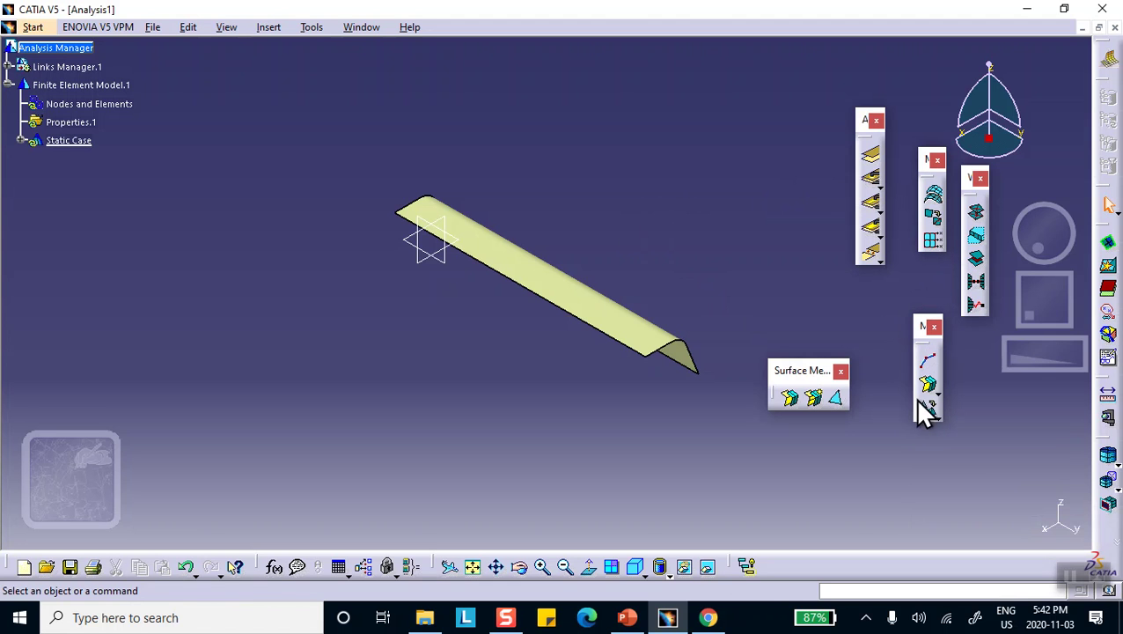
click(792, 400)
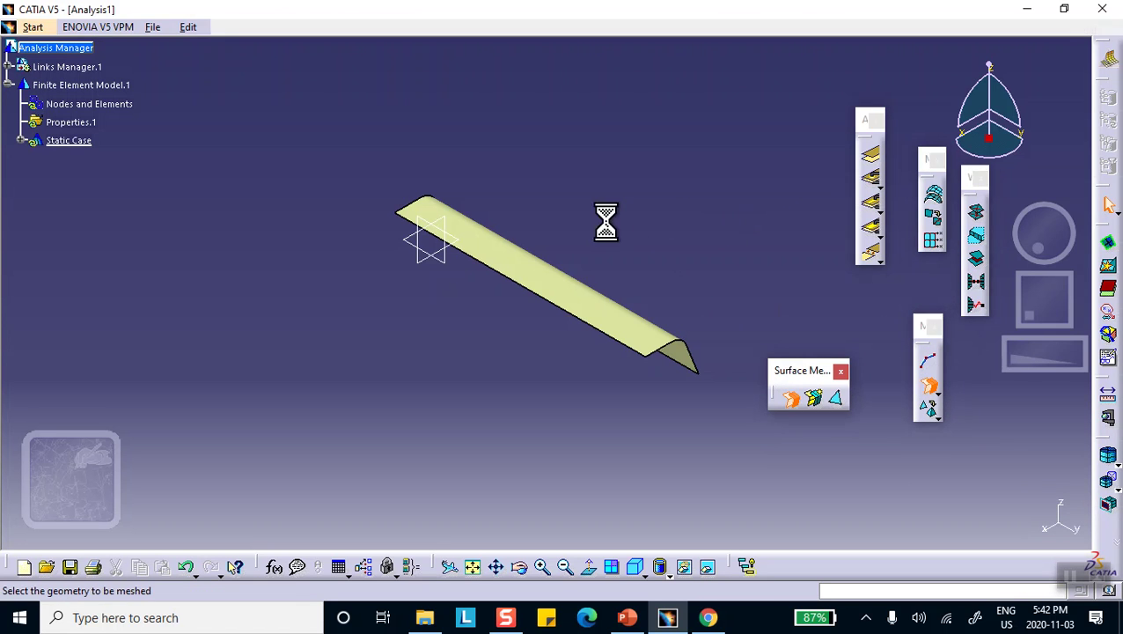
click(555, 291)
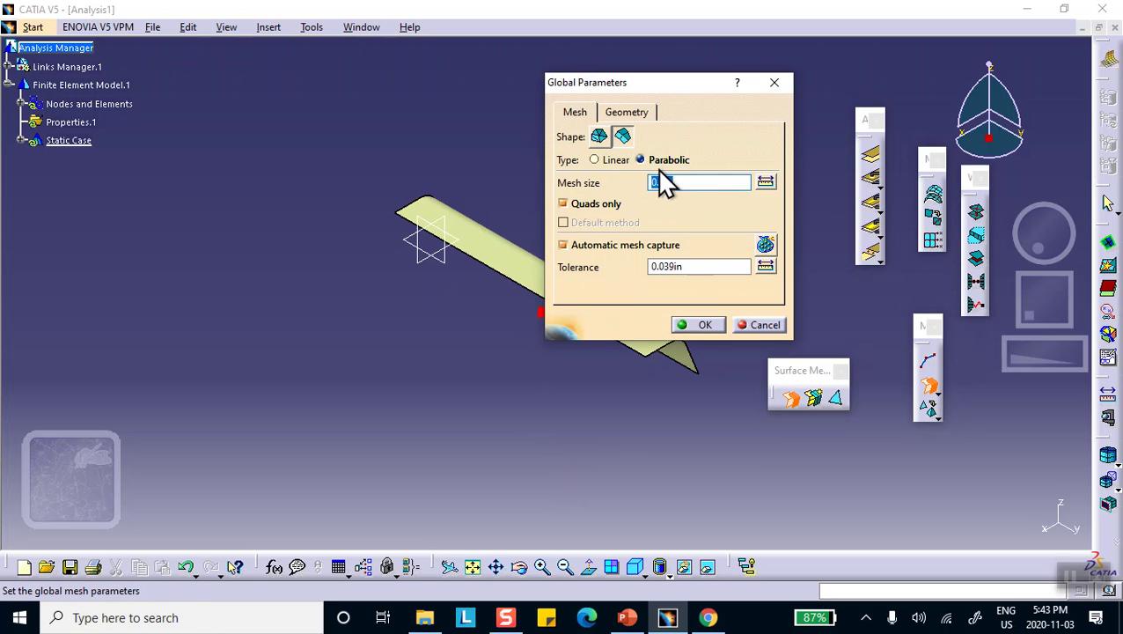
click(625, 113)
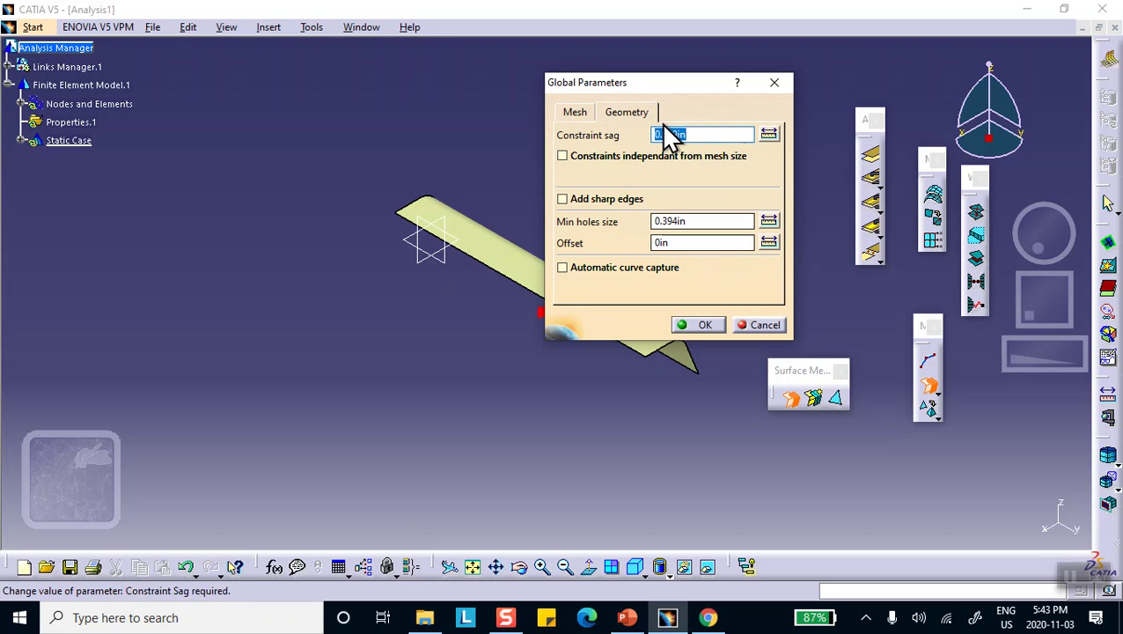
middle_drag(514, 165, 351, 194)
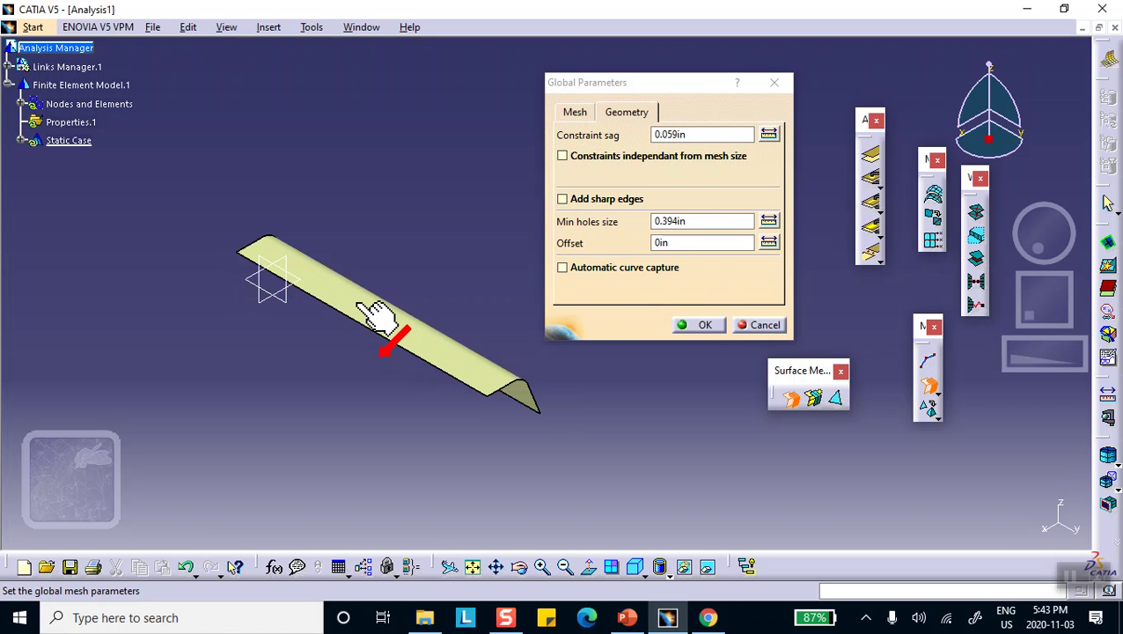
click(704, 325)
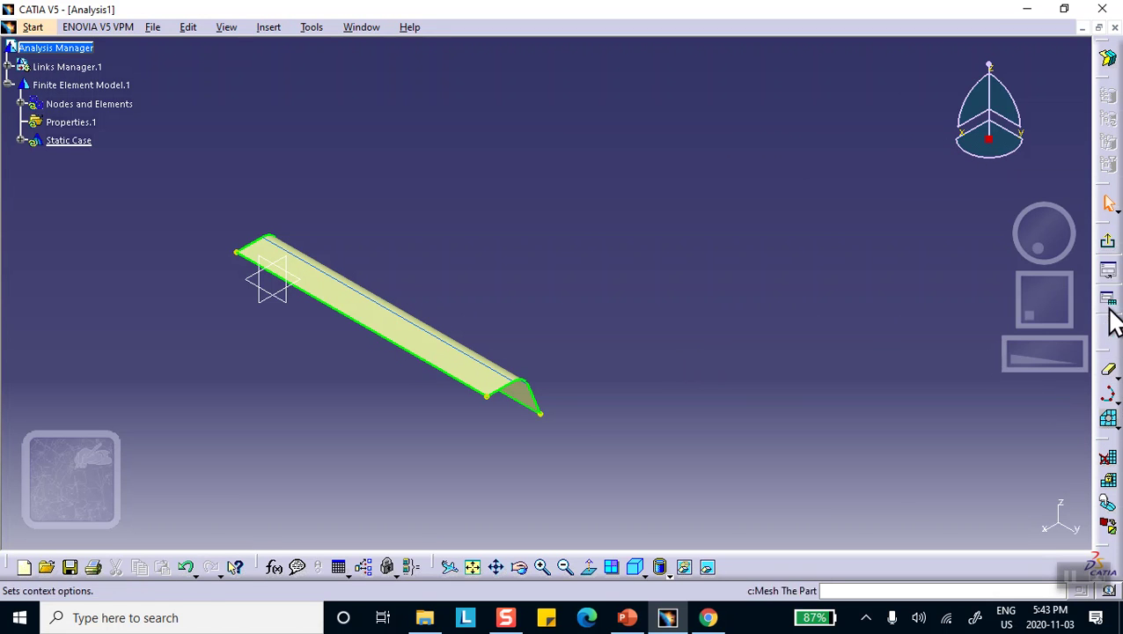
Step: Mesh the sheet with 0.50 in quadrangles (8893 nodes, 2880 elements) and exit surface meshing
drag(1107, 221, 820, 134)
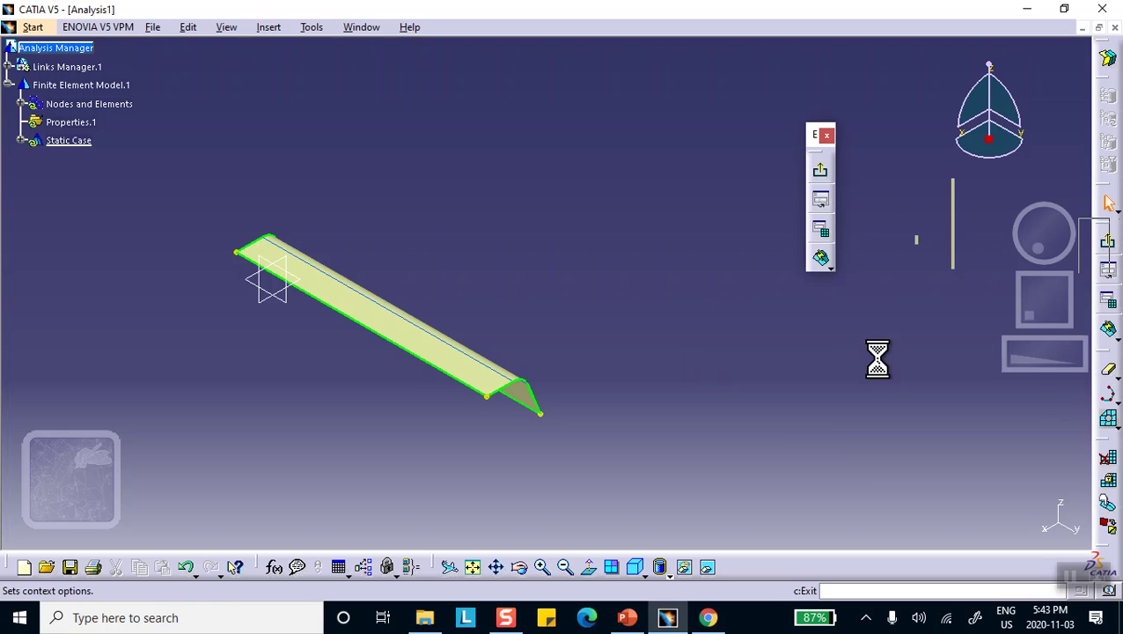
click(820, 257)
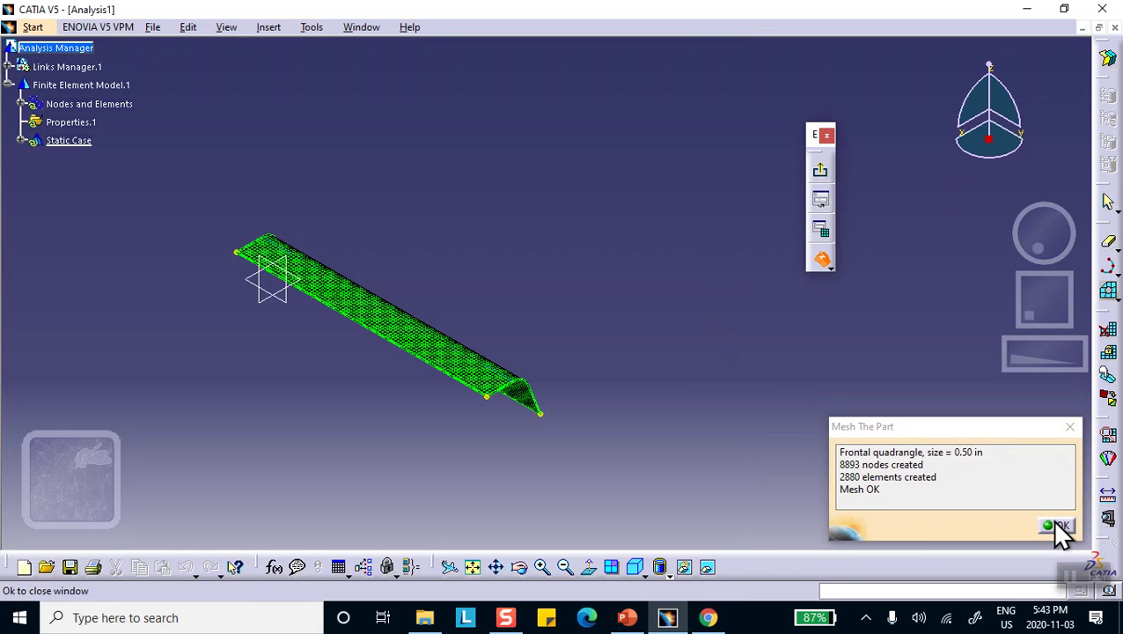
click(1061, 526)
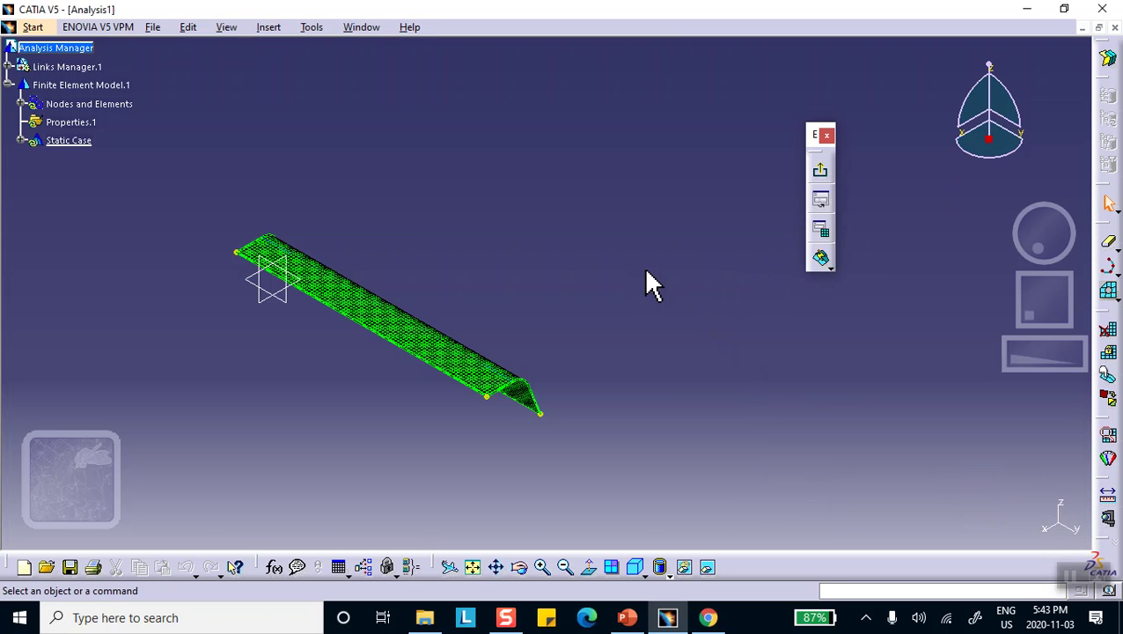
click(820, 170)
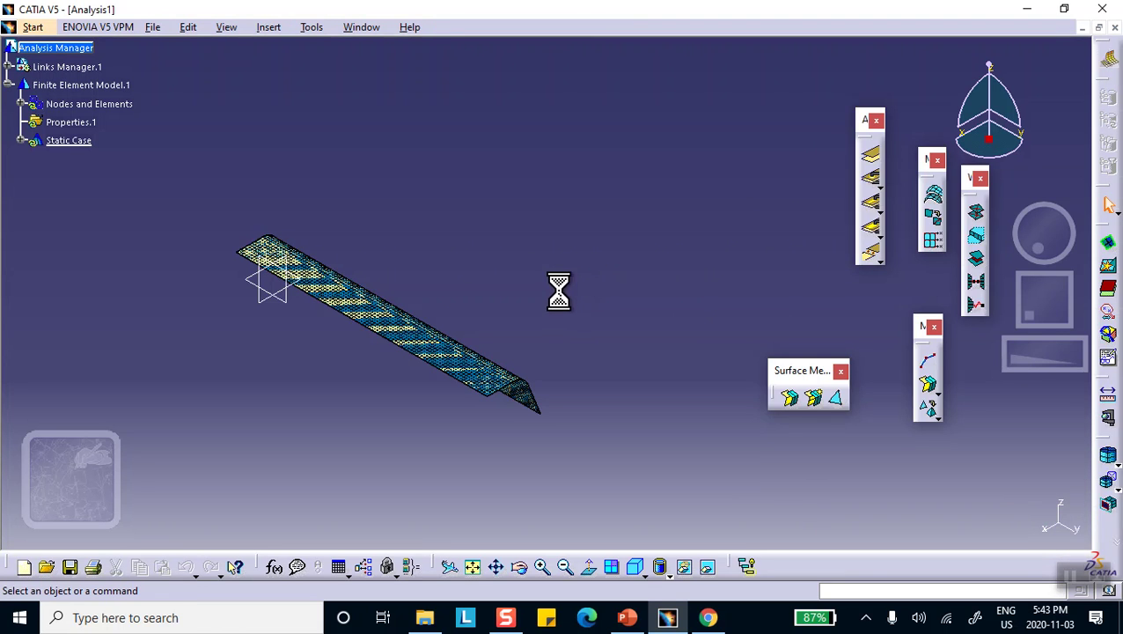
Step: Zoom in and rotate the view to inspect the quad mesh on the sheet
middle_drag(562, 270, 546, 171)
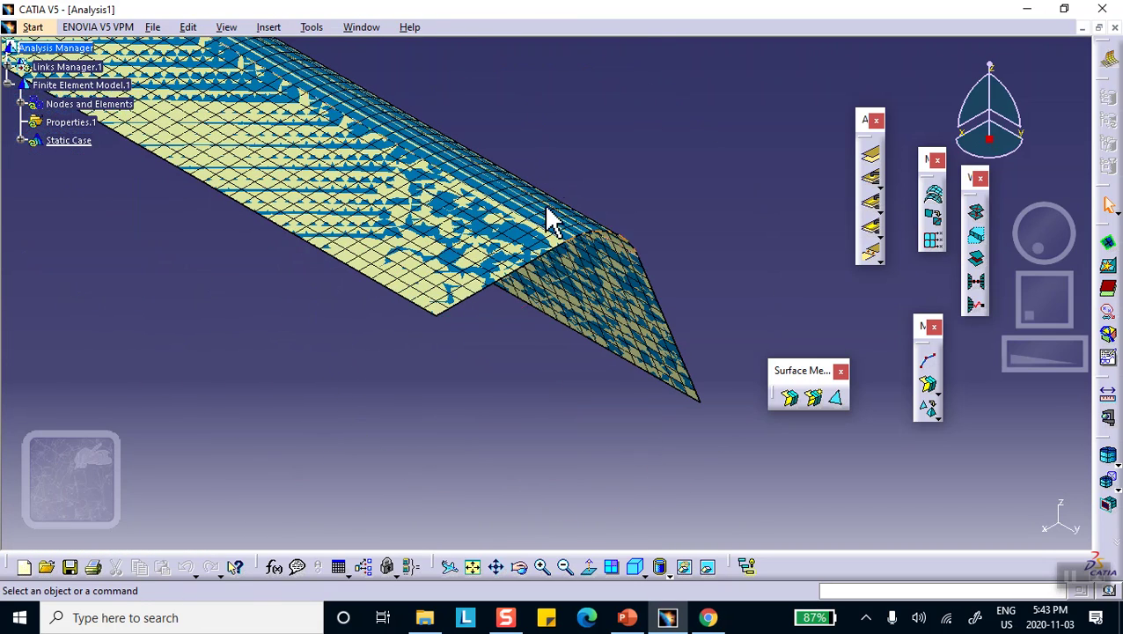
mouse_move(467, 222)
middle_down()
mouse_move(446, 211)
mouse_move(451, 275)
mouse_move(517, 319)
mouse_move(529, 353)
mouse_move(431, 333)
mouse_move(439, 310)
mouse_move(492, 333)
middle_up()
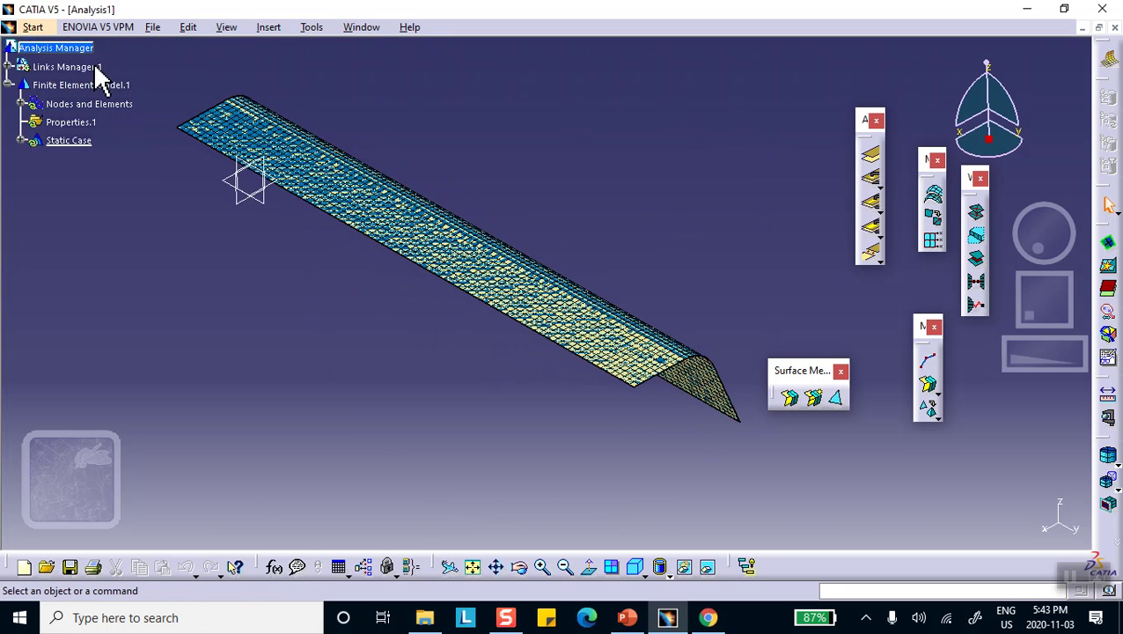
click(34, 27)
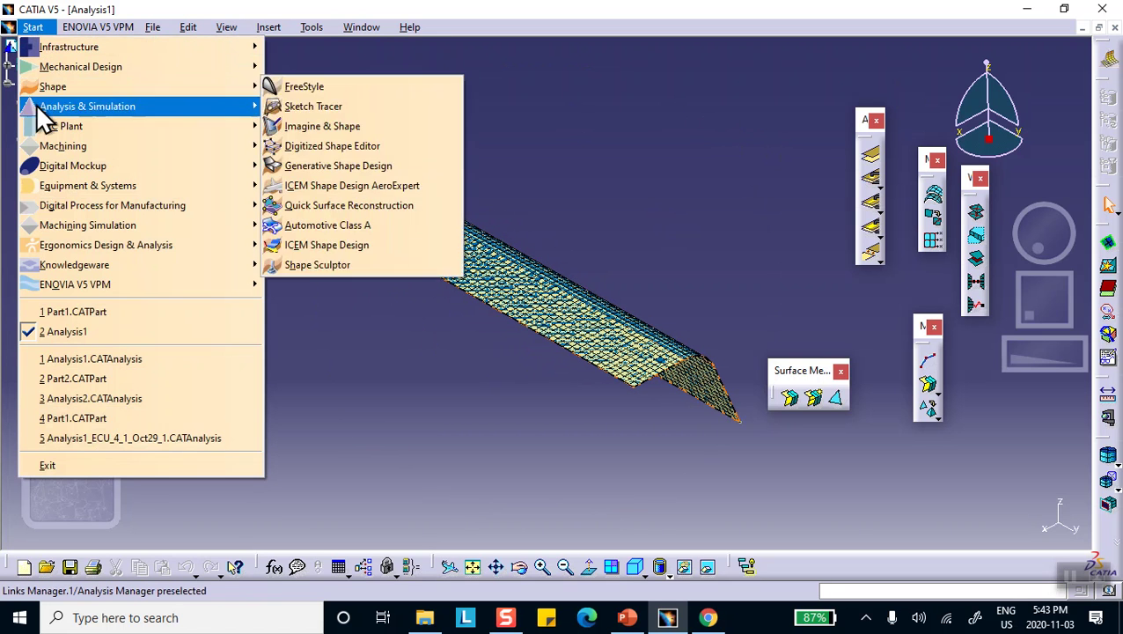
Step: Switch to Generative Structural Analysis and display the Nodes and Elements mesh
mouse_move(231, 110)
click(301, 124)
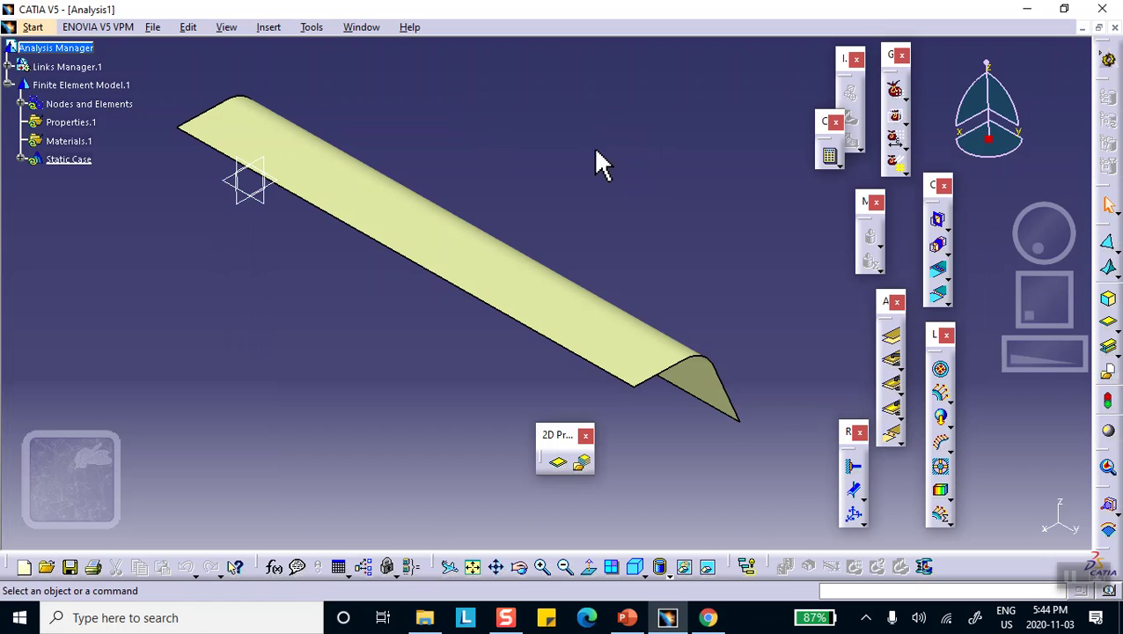
click(21, 103)
right_click(115, 105)
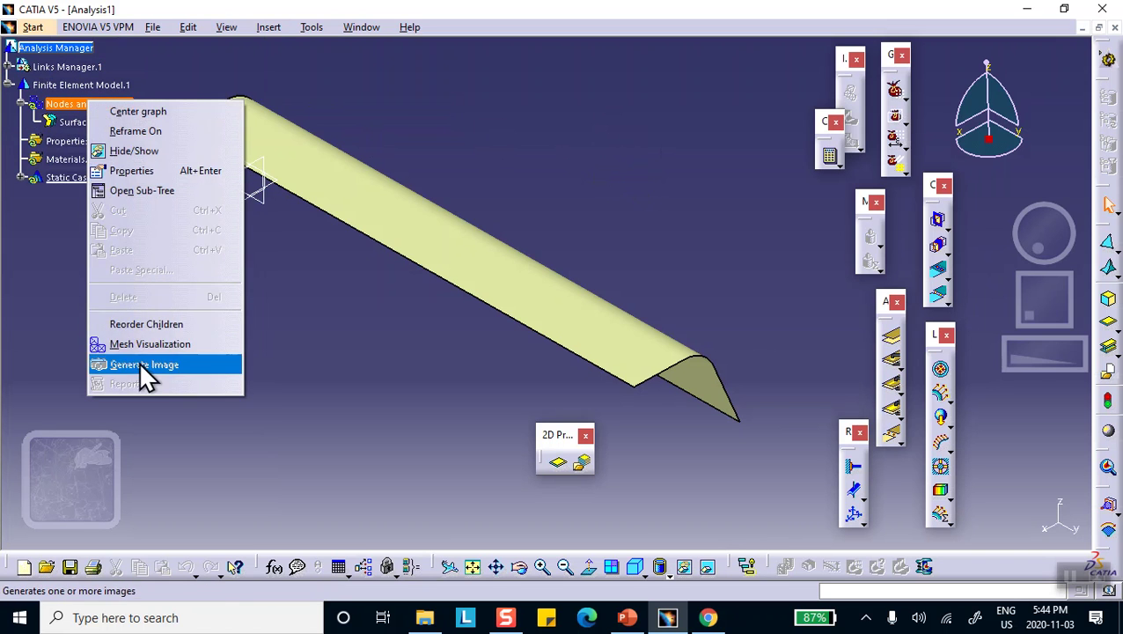
click(145, 346)
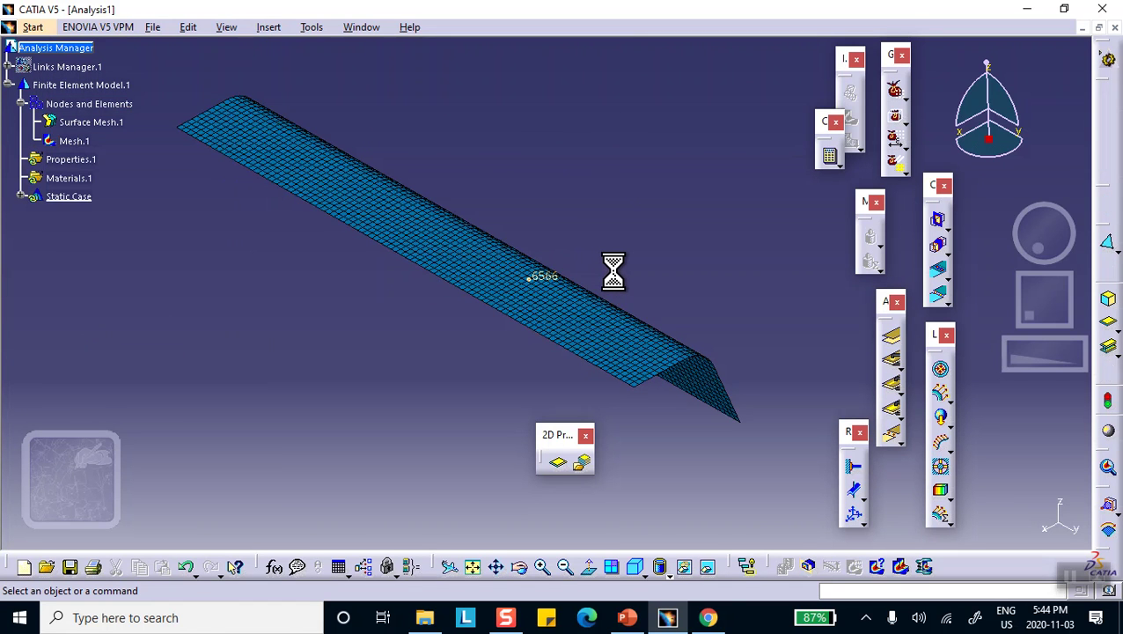
Step: Hide and reshow the Links Manager.1 geometry while zooming in on the mesh
right_click(57, 66)
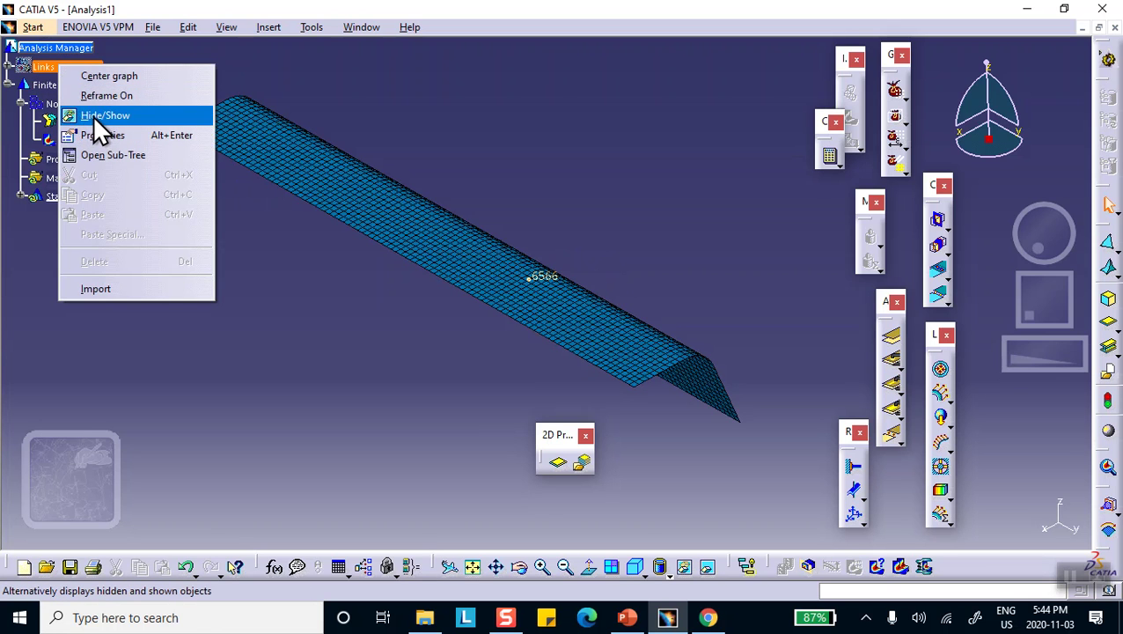
click(92, 116)
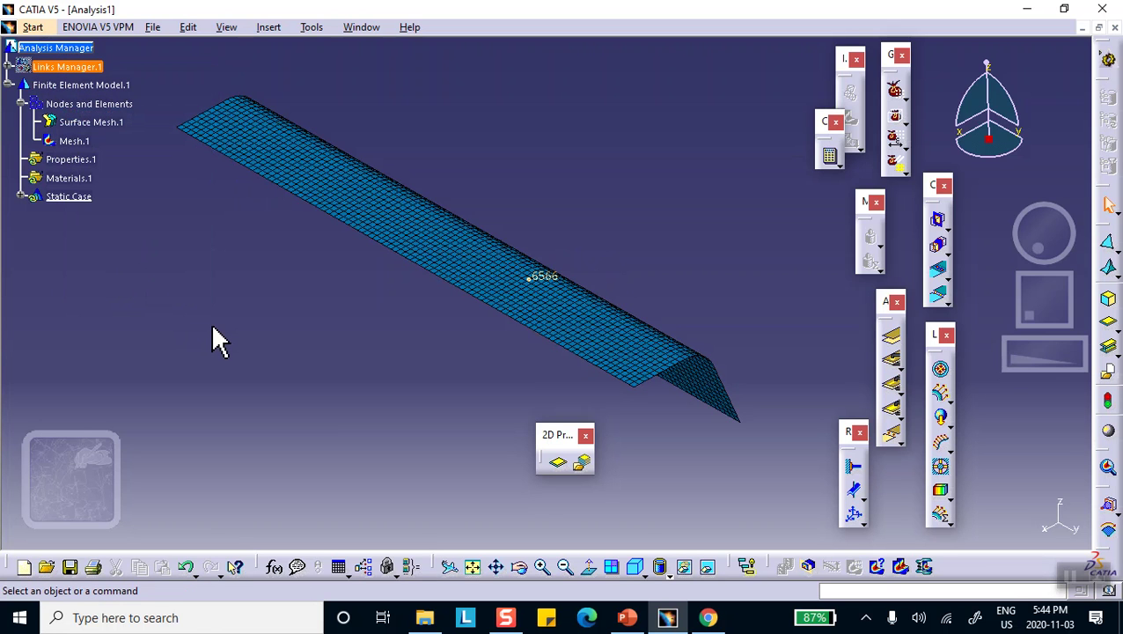
right_click(49, 73)
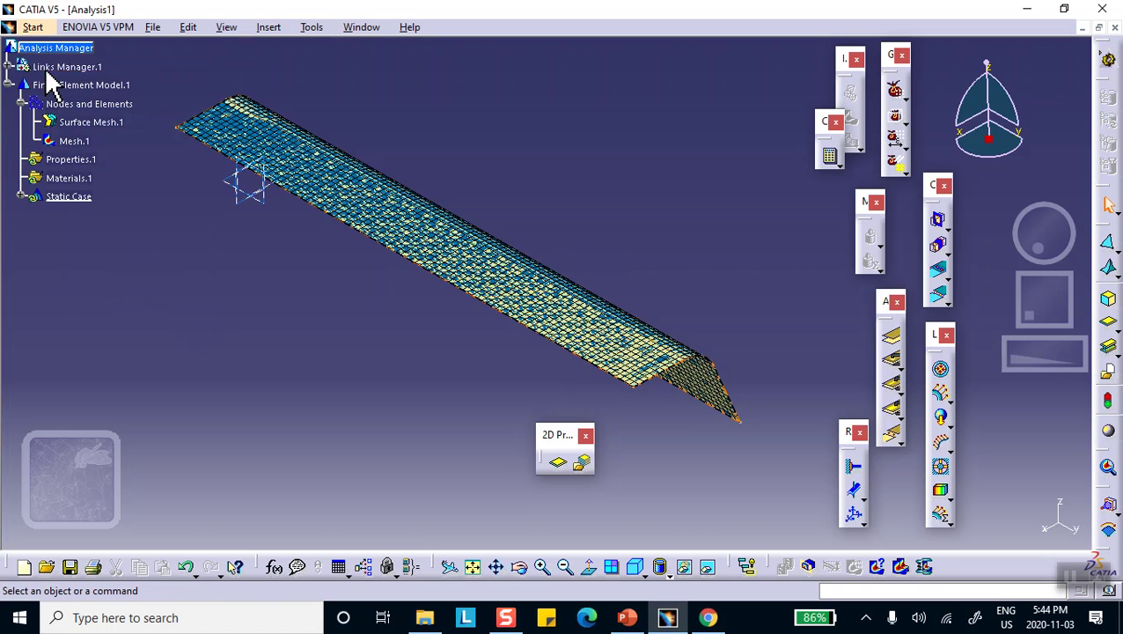
click(80, 120)
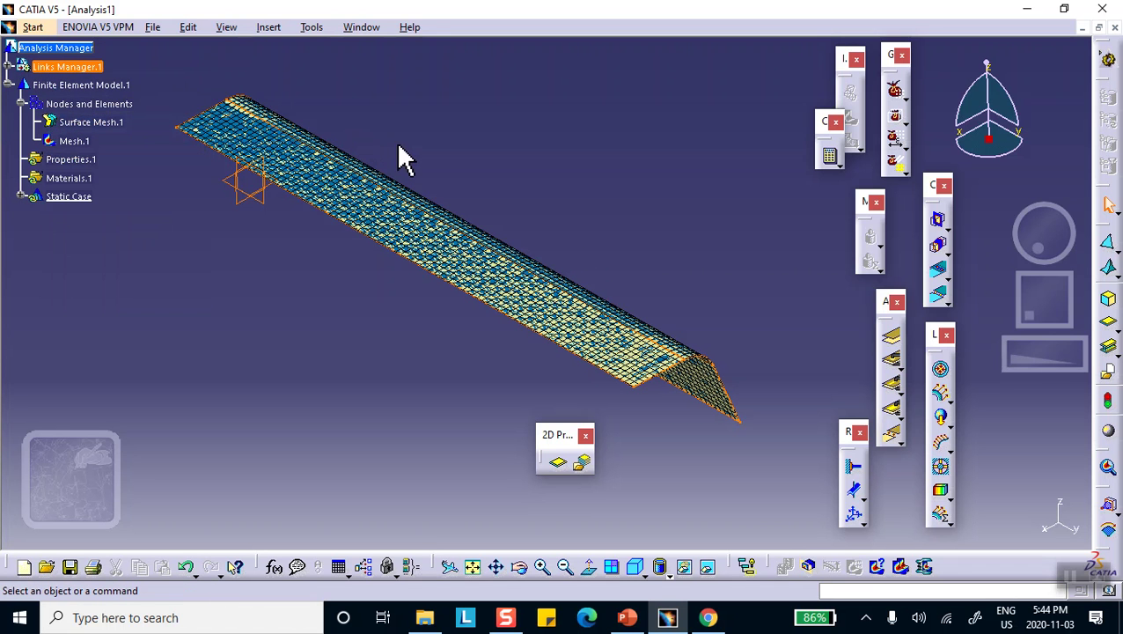
click(493, 159)
middle_drag(493, 159, 496, 141)
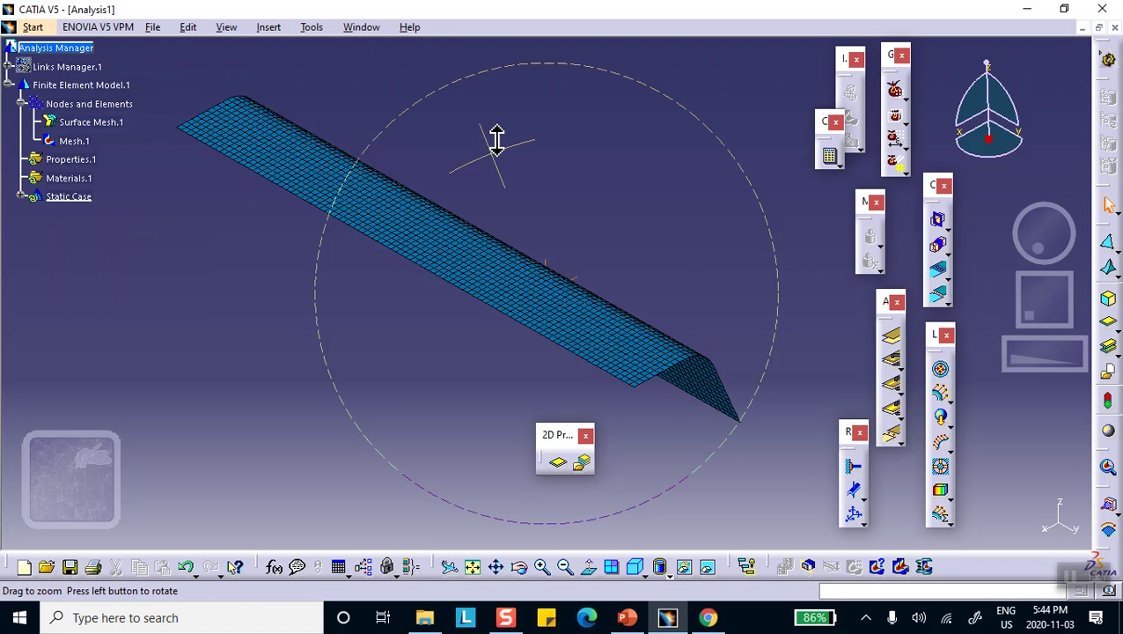
middle_drag(123, 260, 106, 201)
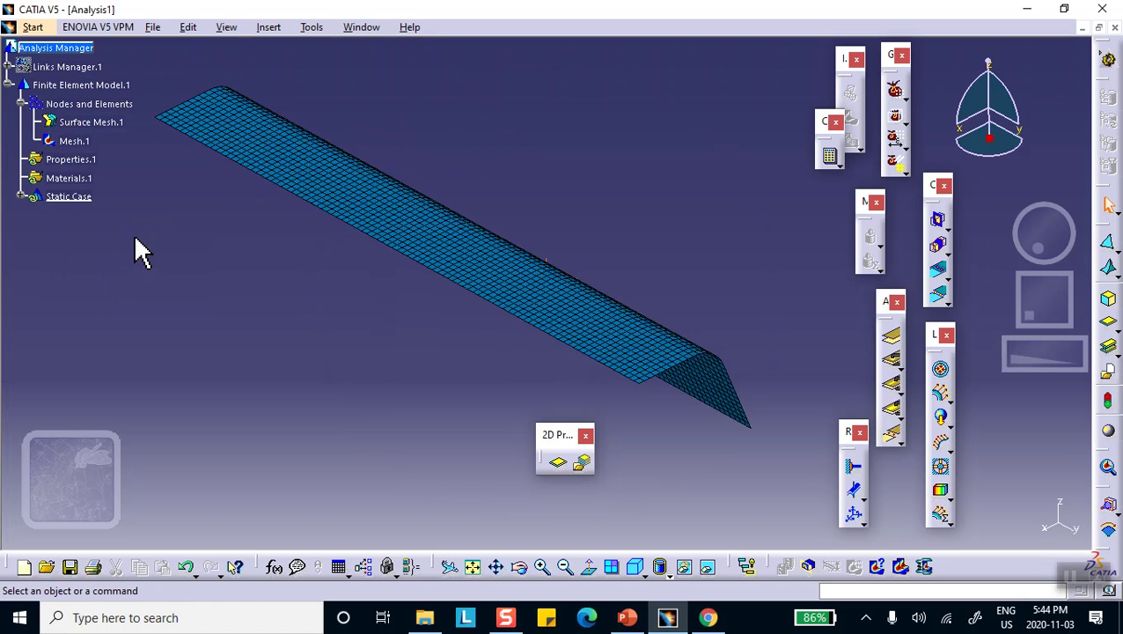
Step: Toggle Links Manager.1 so the part geometry overlaps the quad mesh, leaving nothing selected
right_click(58, 65)
click(70, 75)
right_click(58, 76)
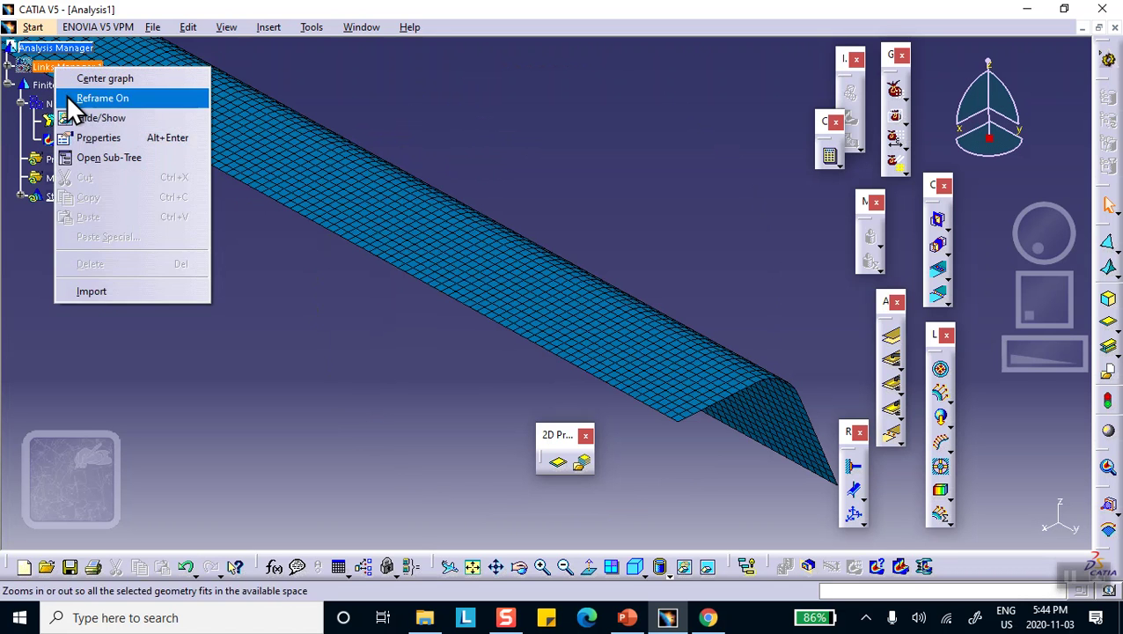
click(88, 118)
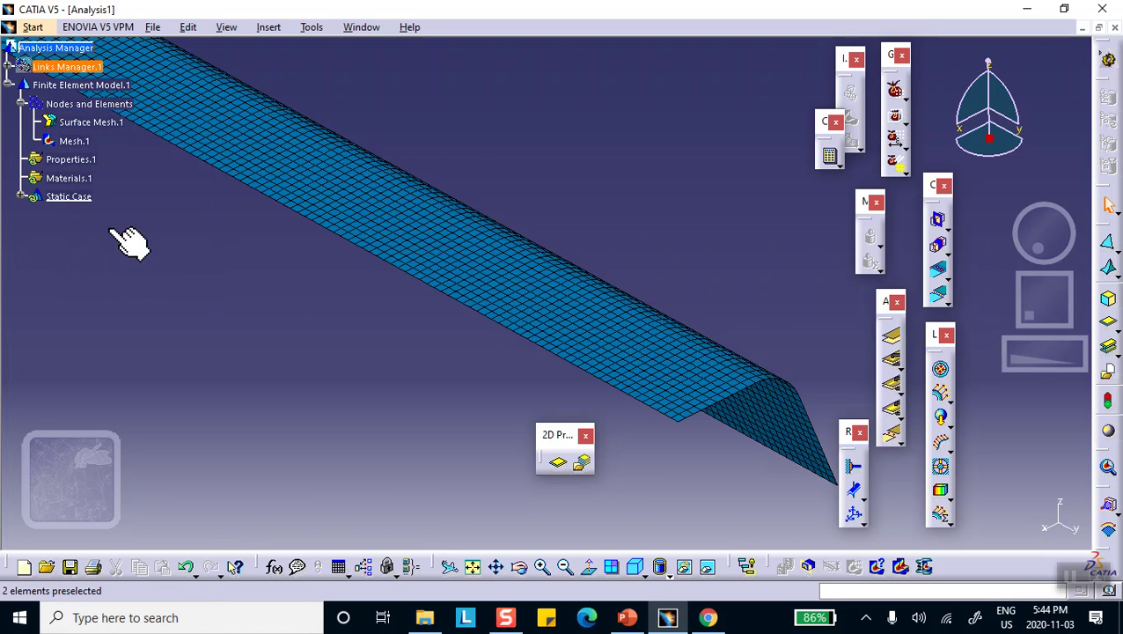
click(52, 69)
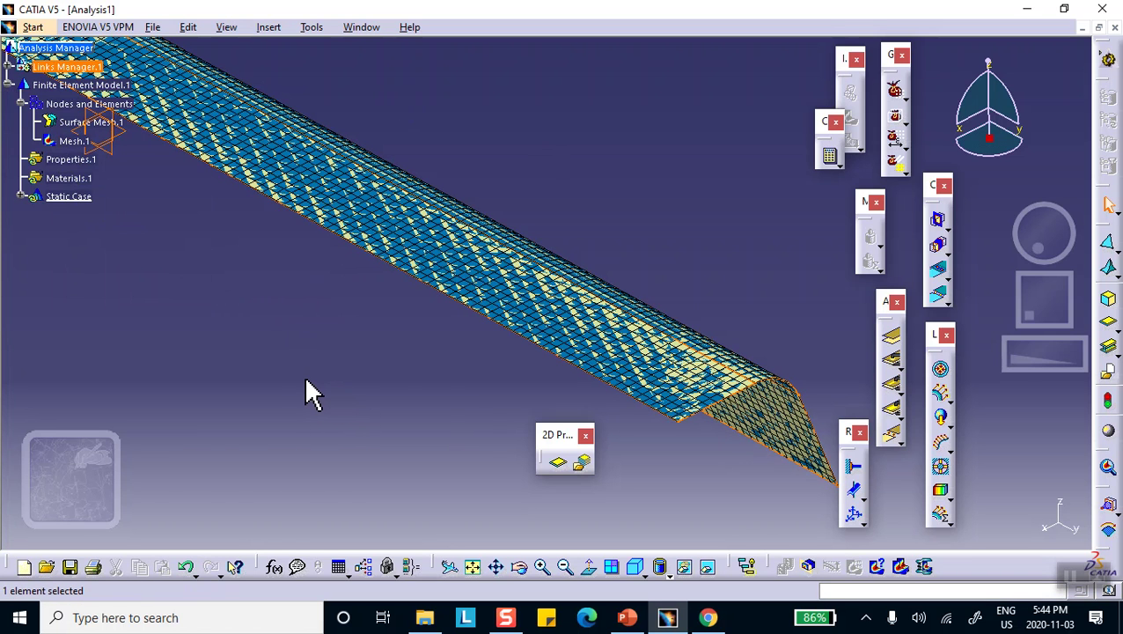
click(151, 227)
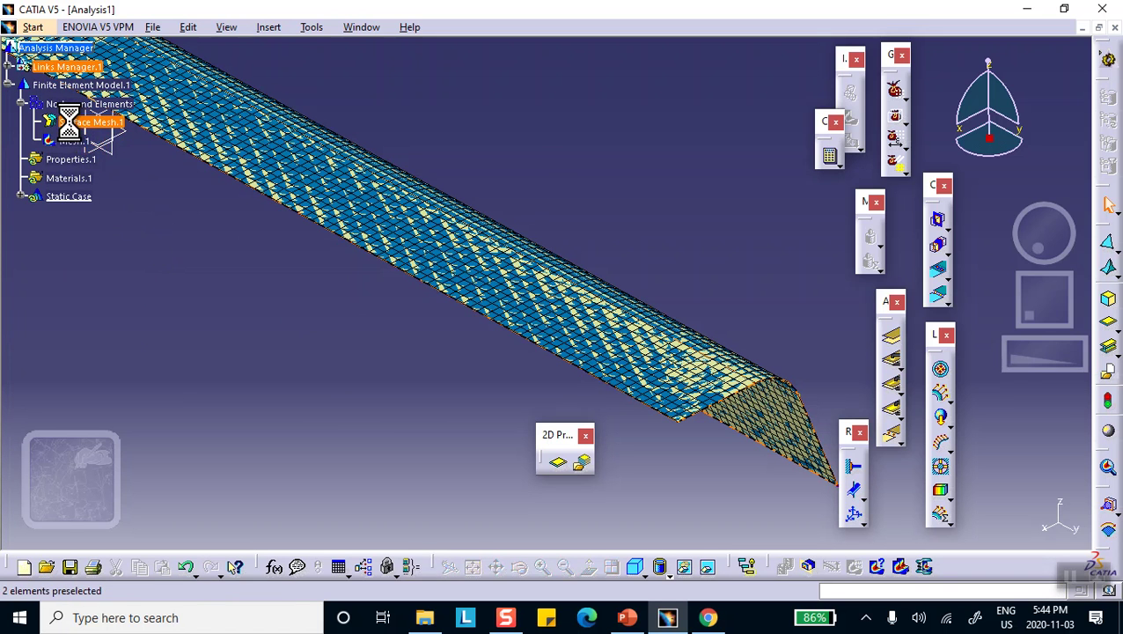
Step: Deactivate Mesh.1 and remesh Surface Mesh.1 at 1 in size, giving 2287 nodes and 720 elements
right_click(71, 140)
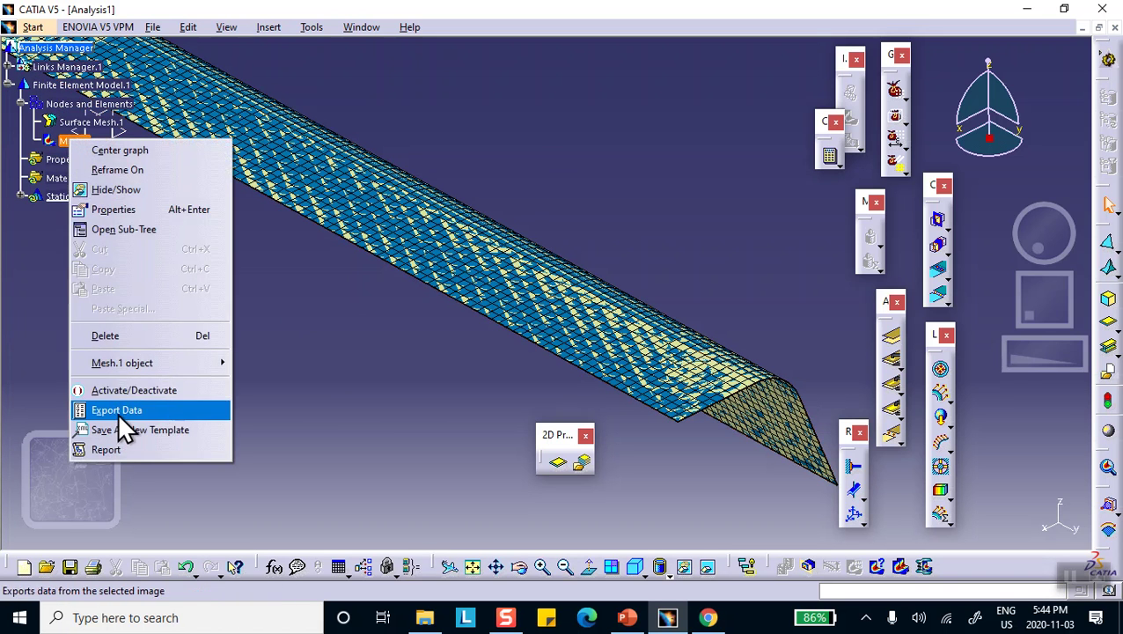
click(132, 390)
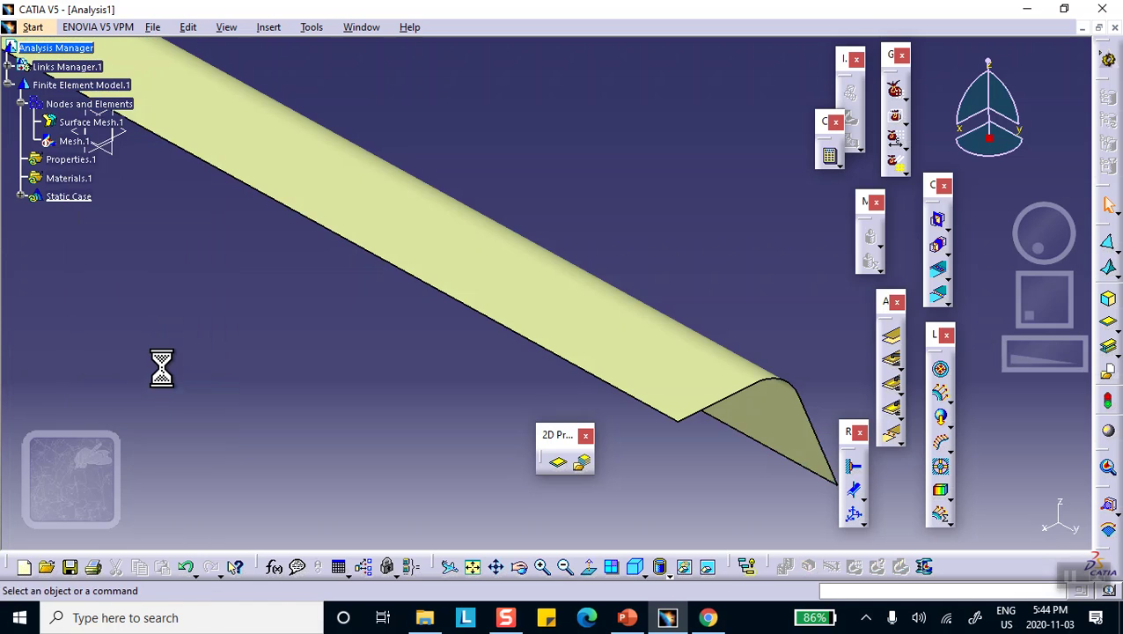
double_click(72, 123)
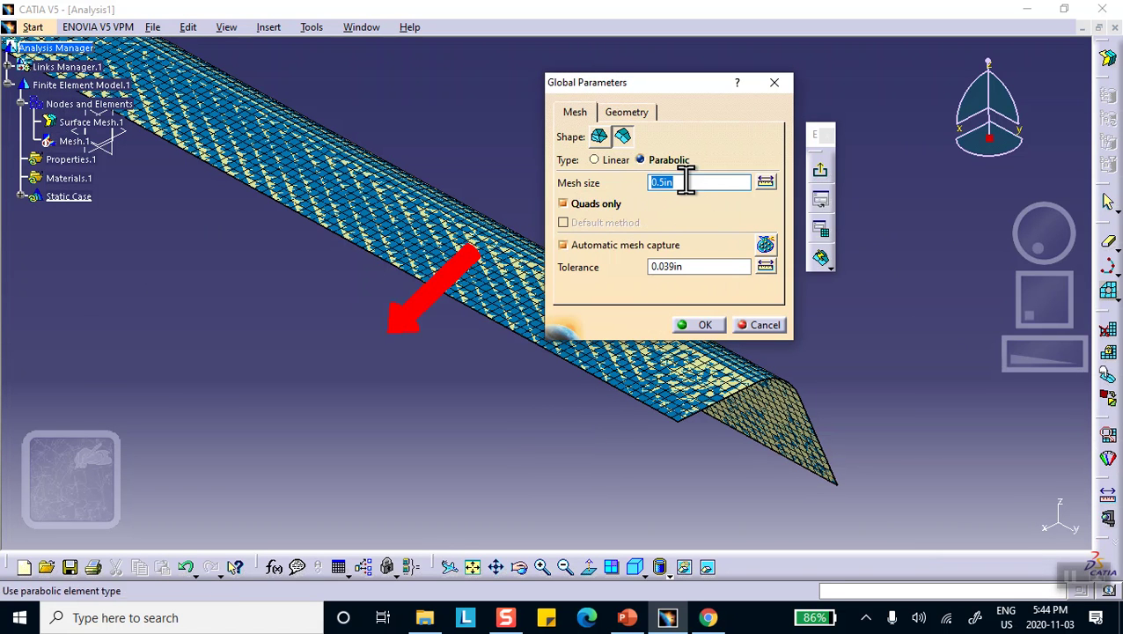
text(1)
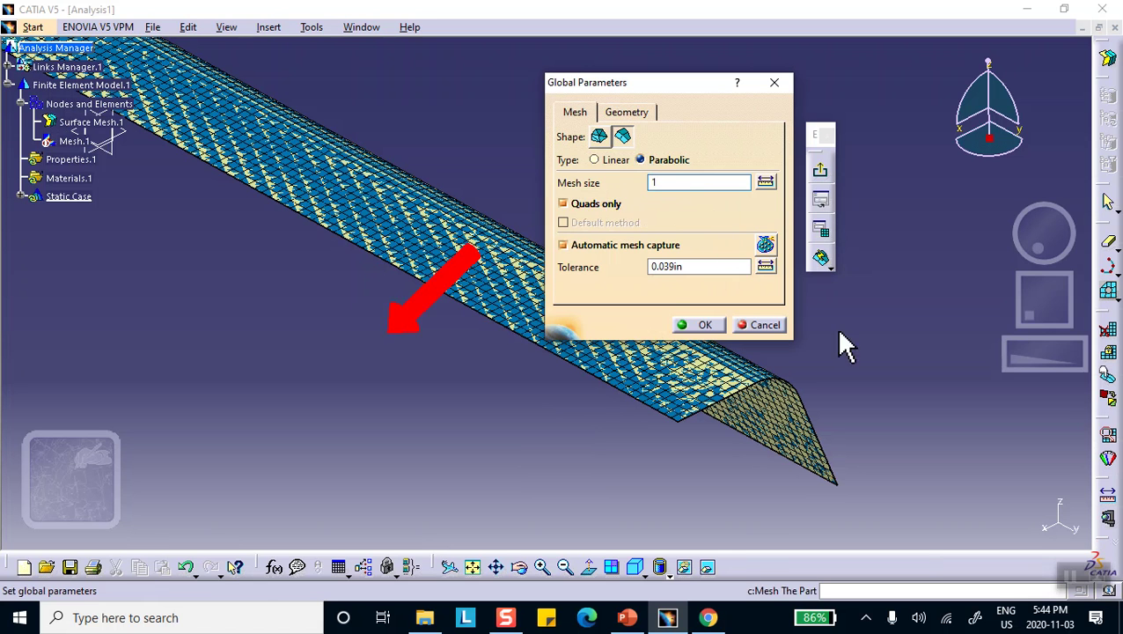
click(709, 322)
click(614, 344)
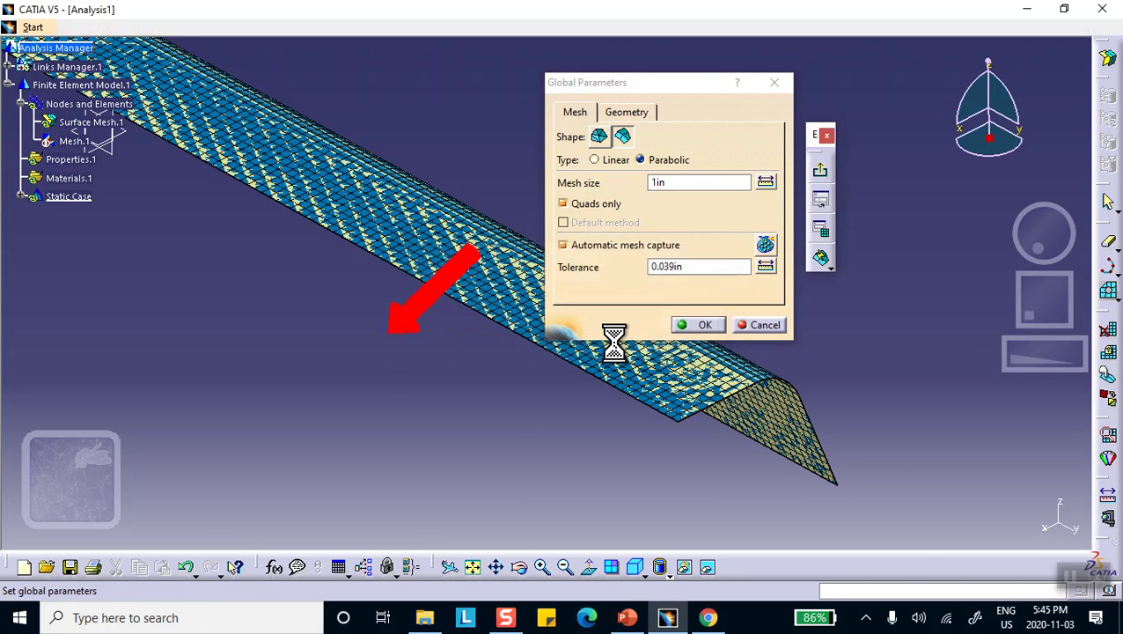
click(820, 257)
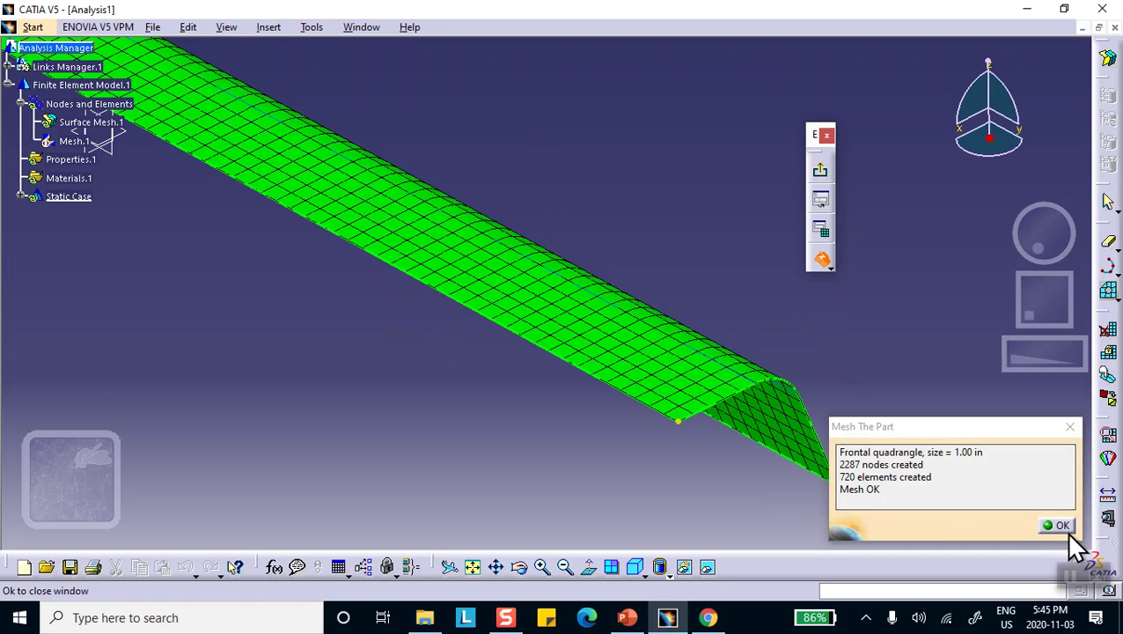
click(1058, 525)
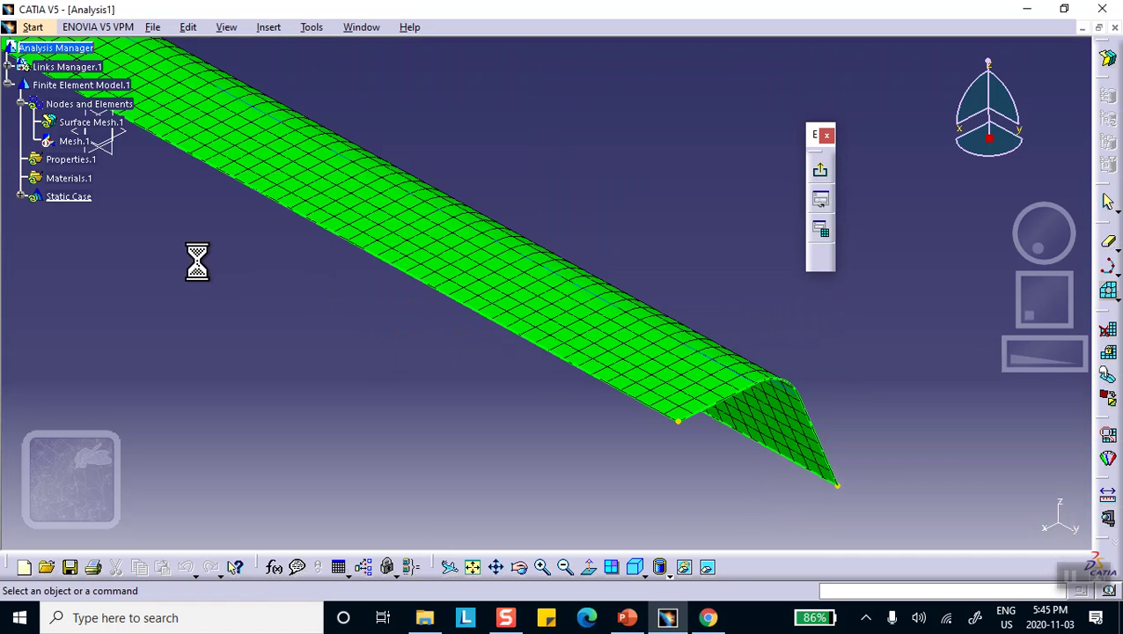
Step: Leave surface meshing and reactivate Mesh.1, accepting the mesh recompute
click(833, 176)
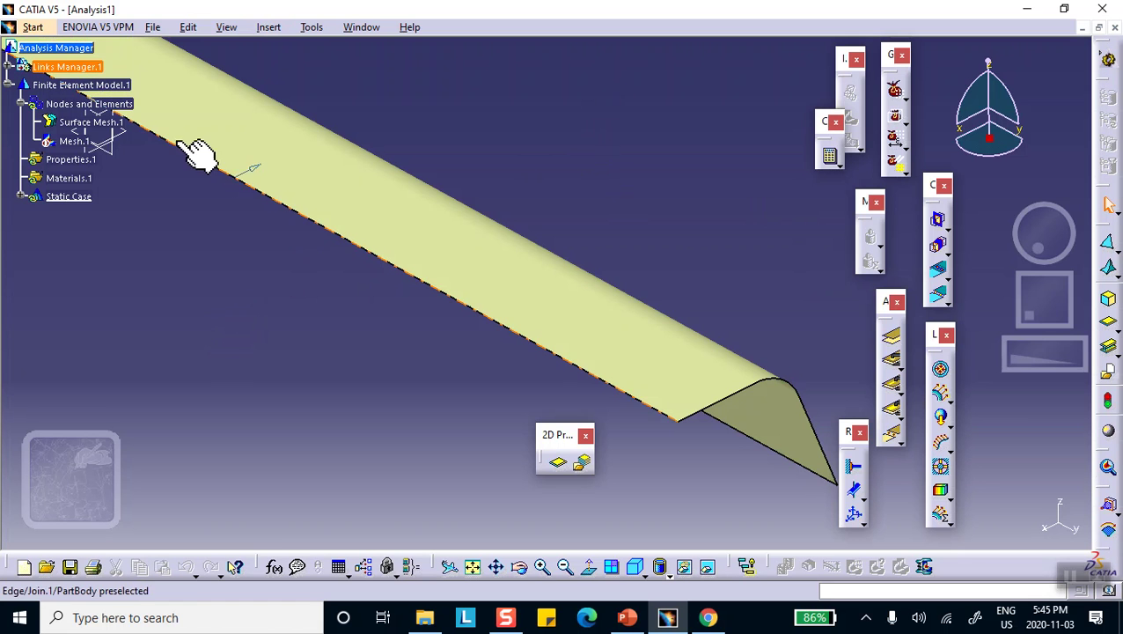
click(29, 27)
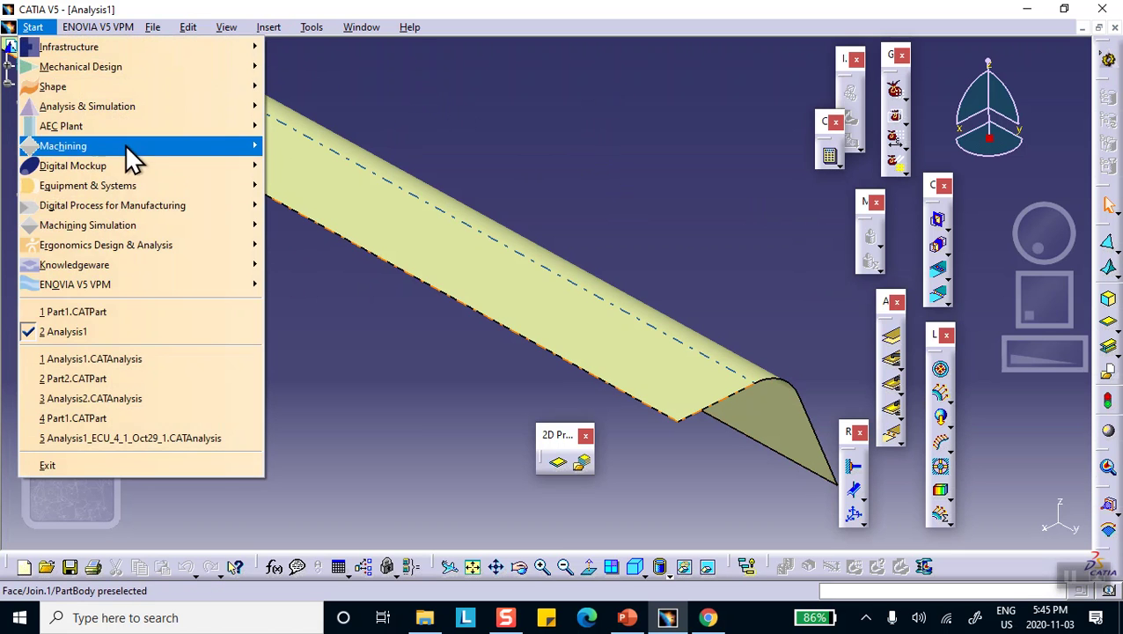
click(710, 180)
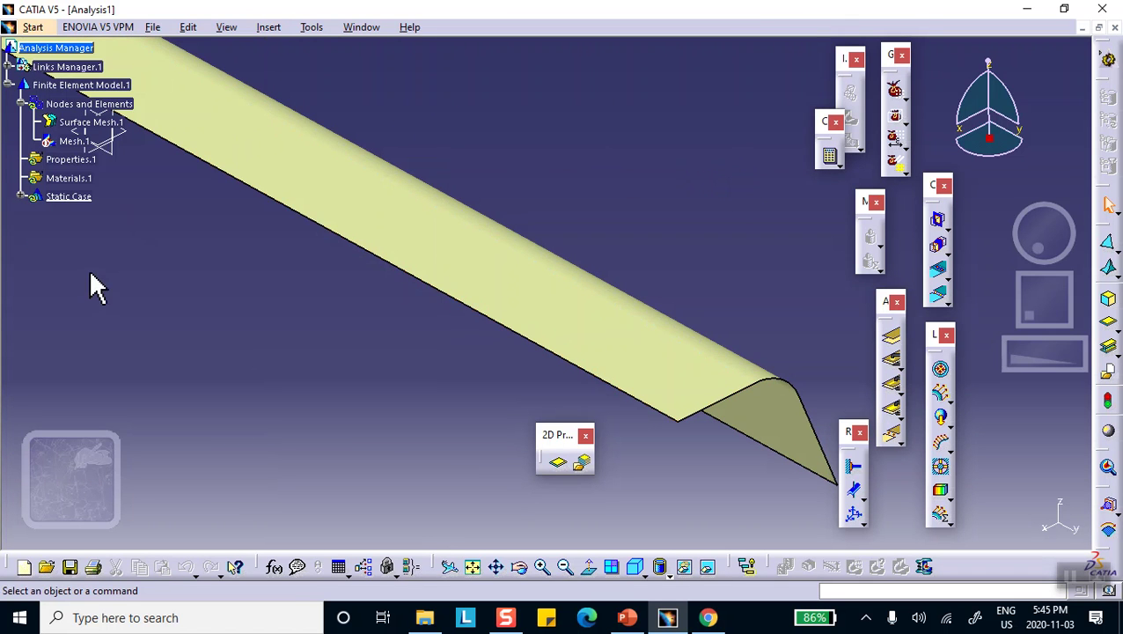
middle_drag(361, 195, 414, 233)
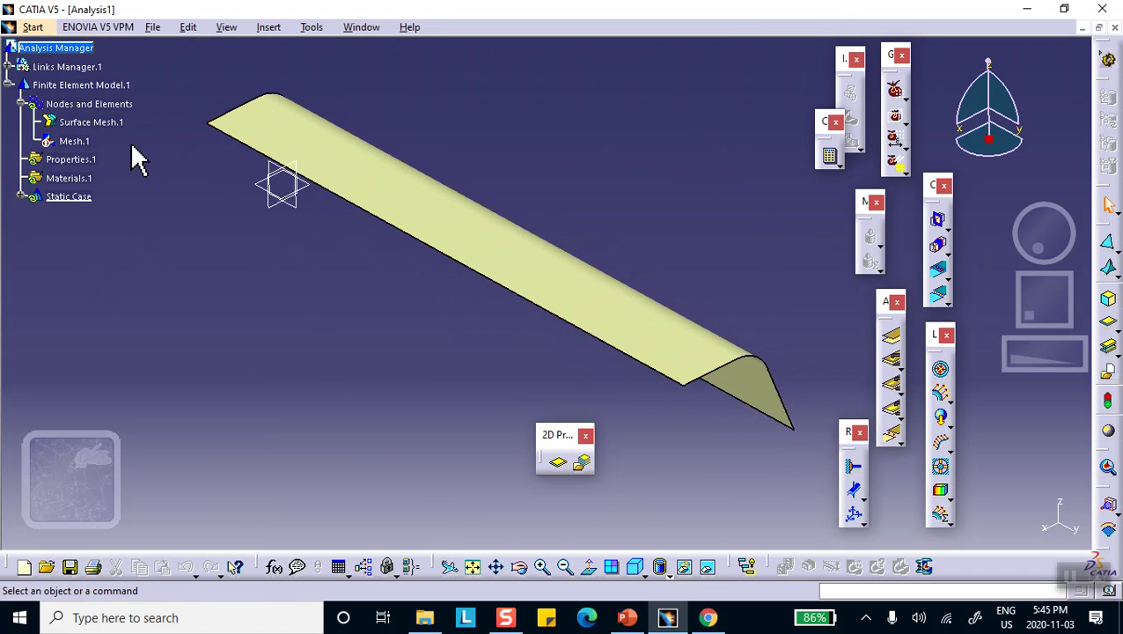
right_click(73, 141)
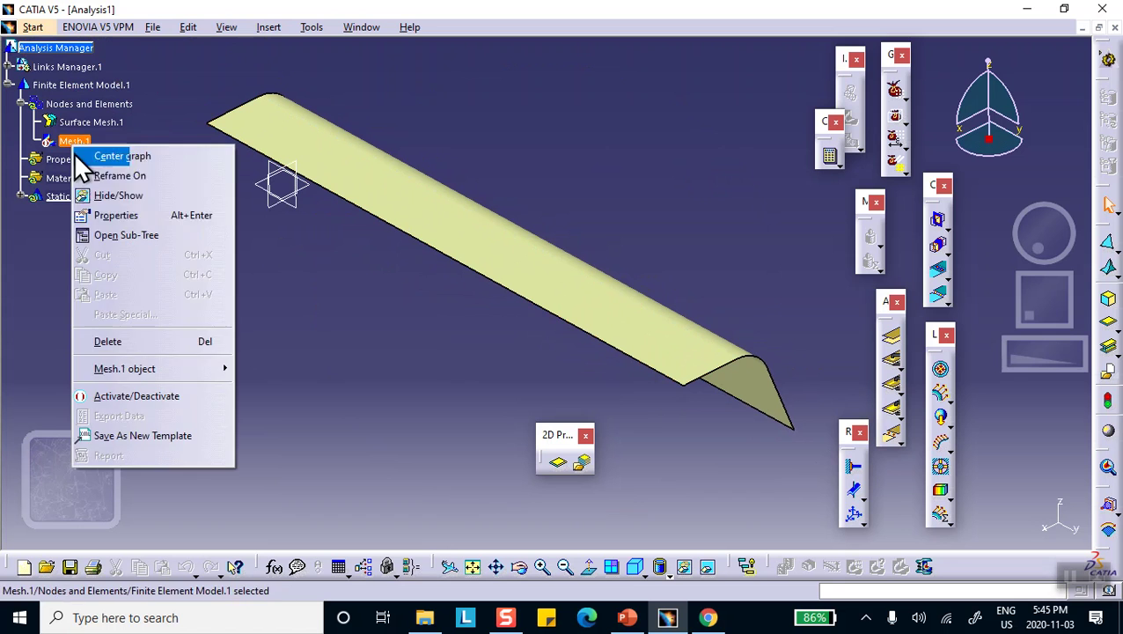
click(110, 396)
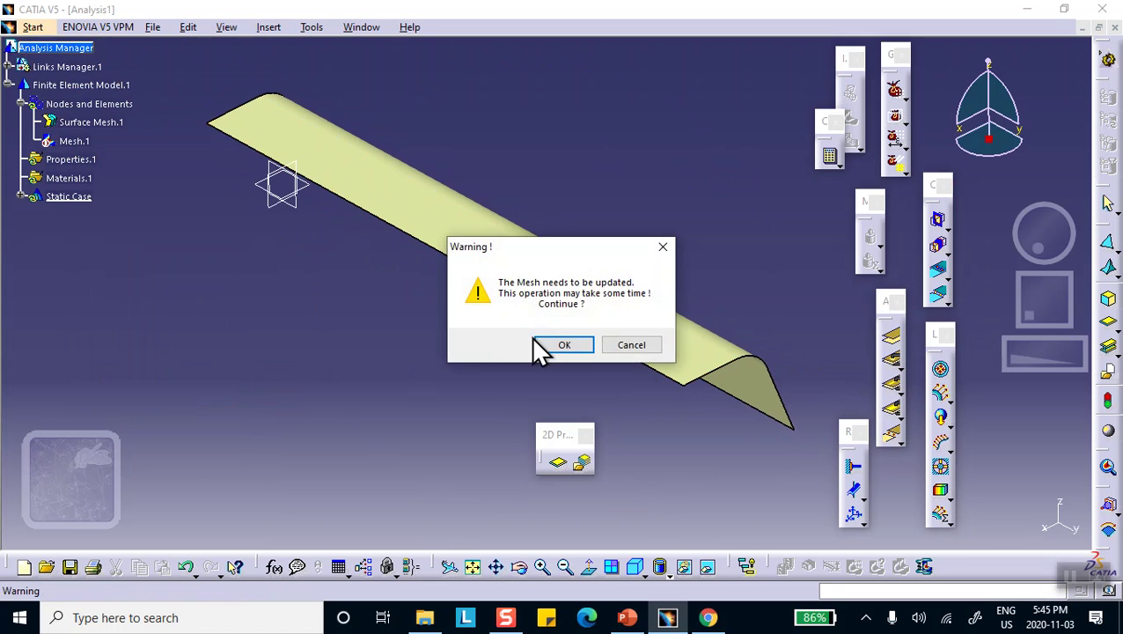
click(563, 345)
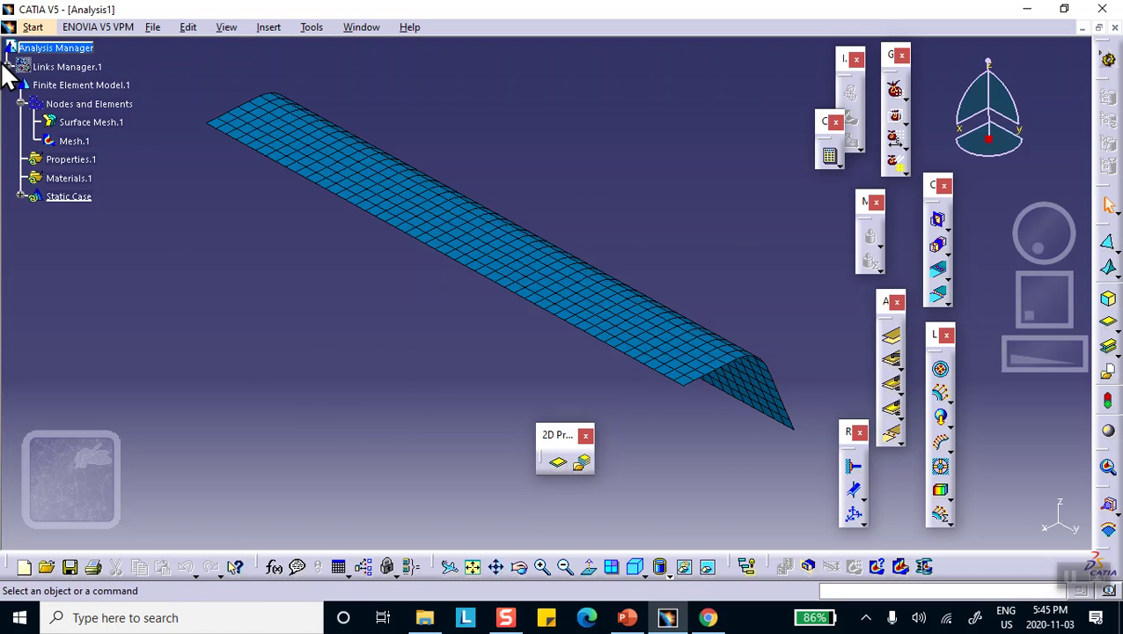
Step: Show the Links Manager.1 geometry and deactivate Mesh.1 to display the plain sheet
right_click(58, 68)
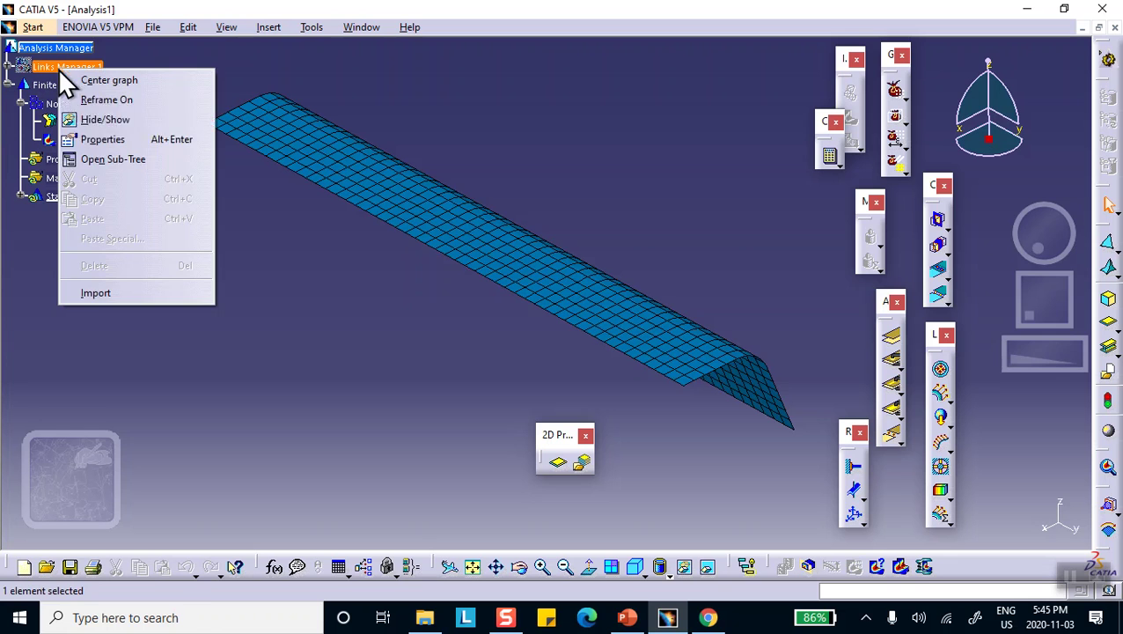
click(92, 124)
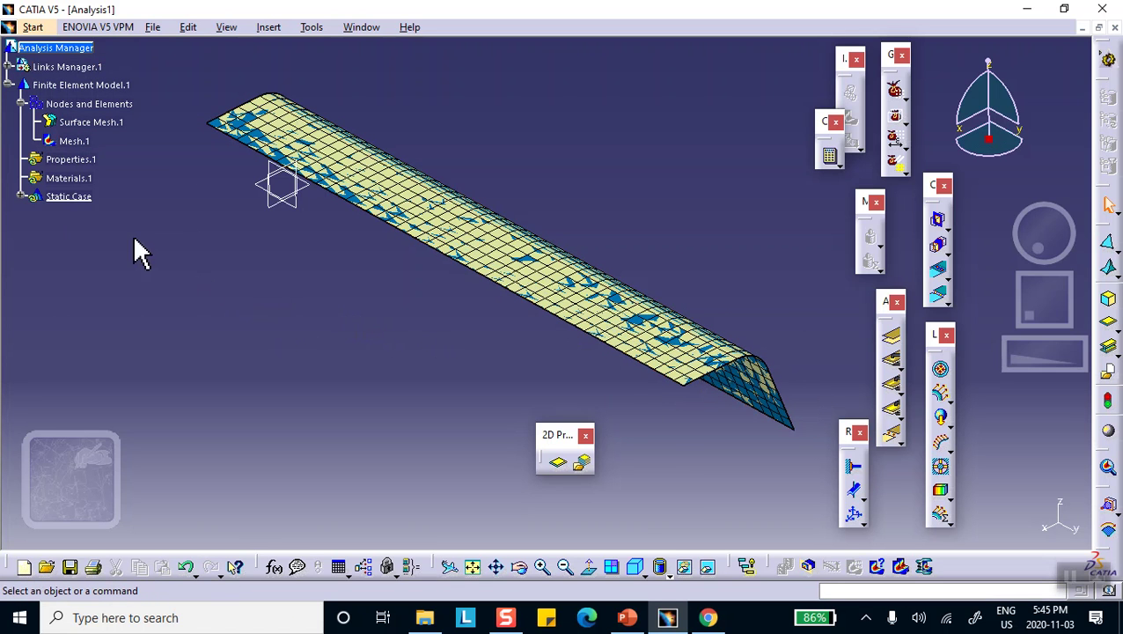
right_click(65, 142)
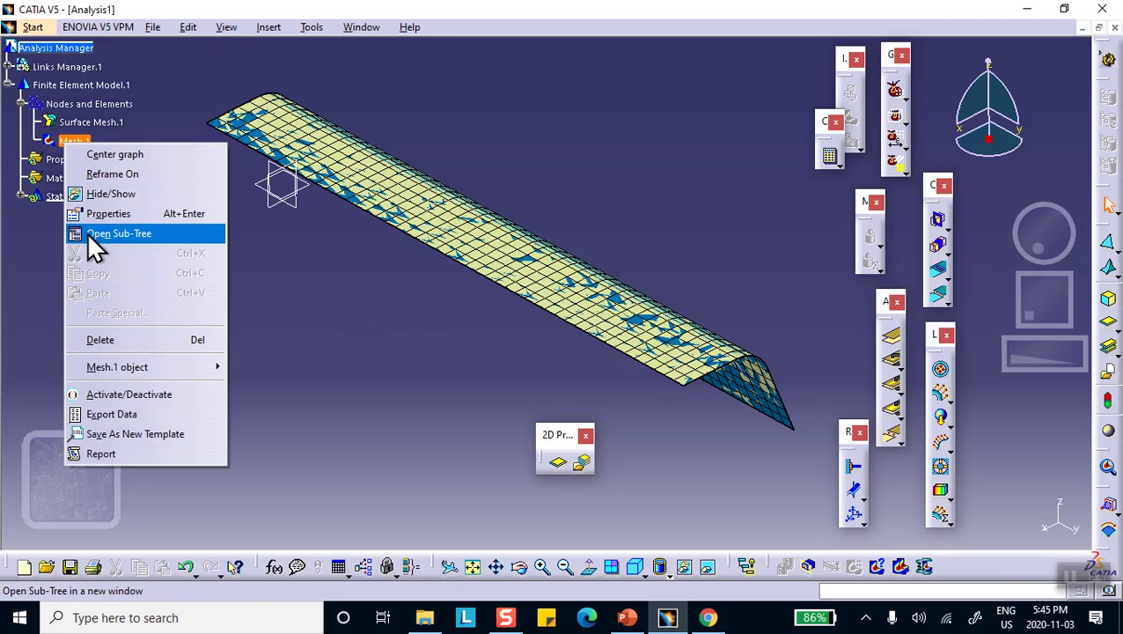
click(108, 396)
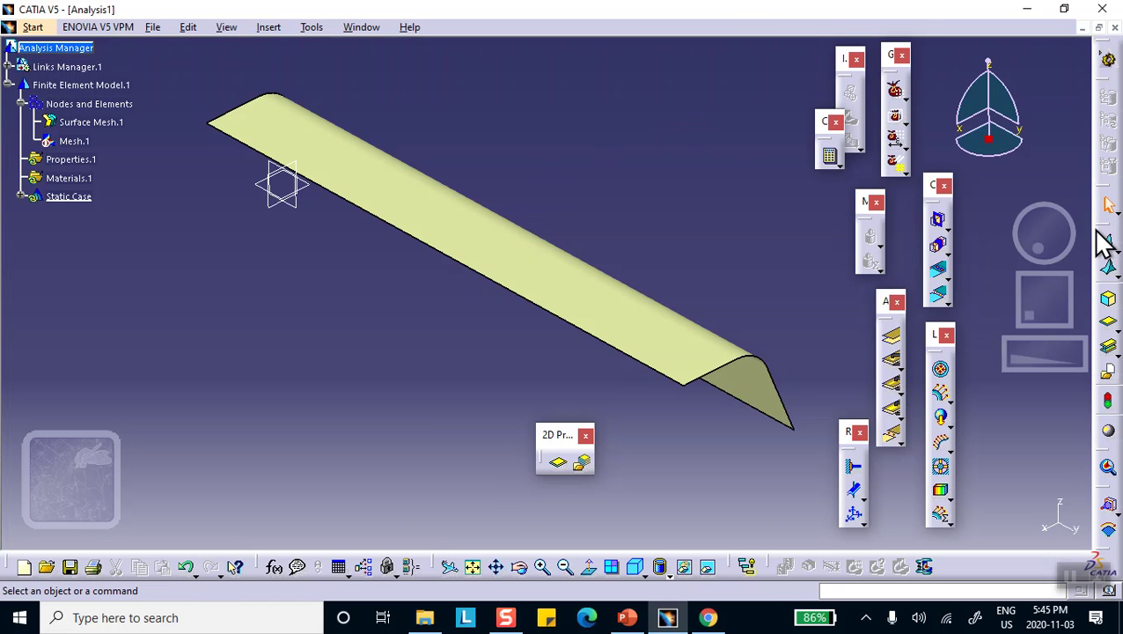
Step: Define a 2D Property on the sheet face with Steel material and 0.5in thickness
drag(735, 84, 742, 79)
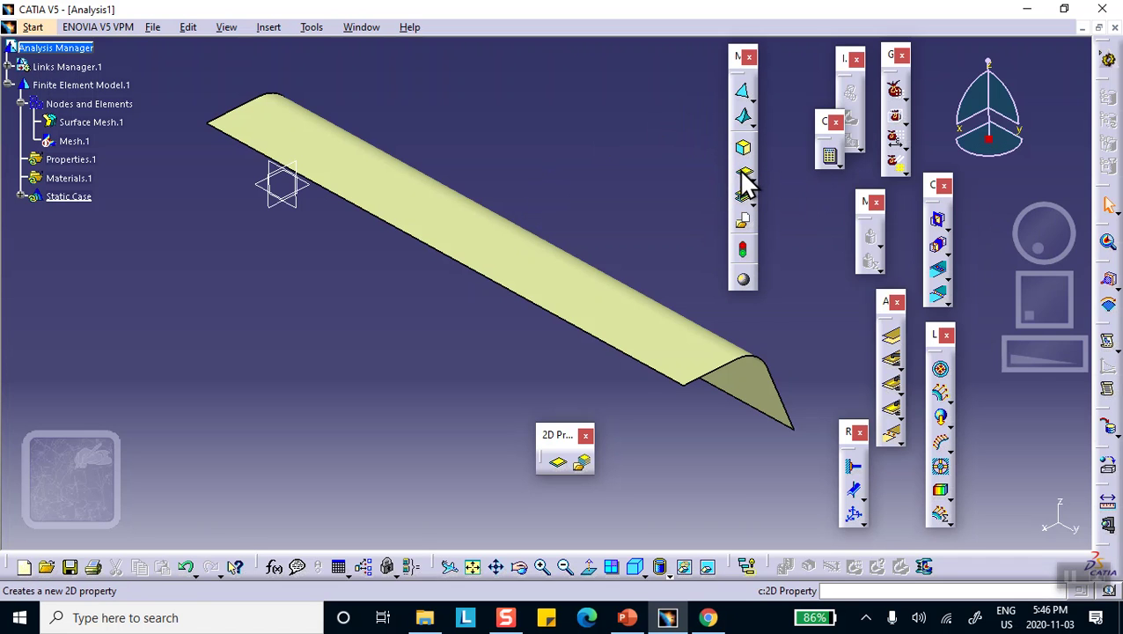
click(745, 176)
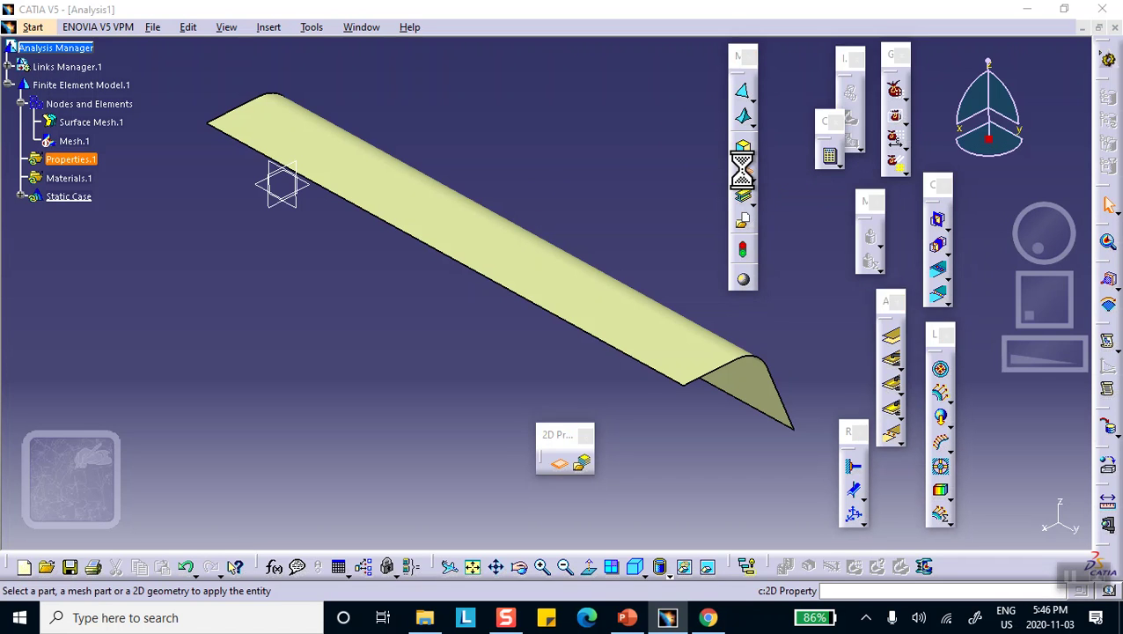
click(493, 250)
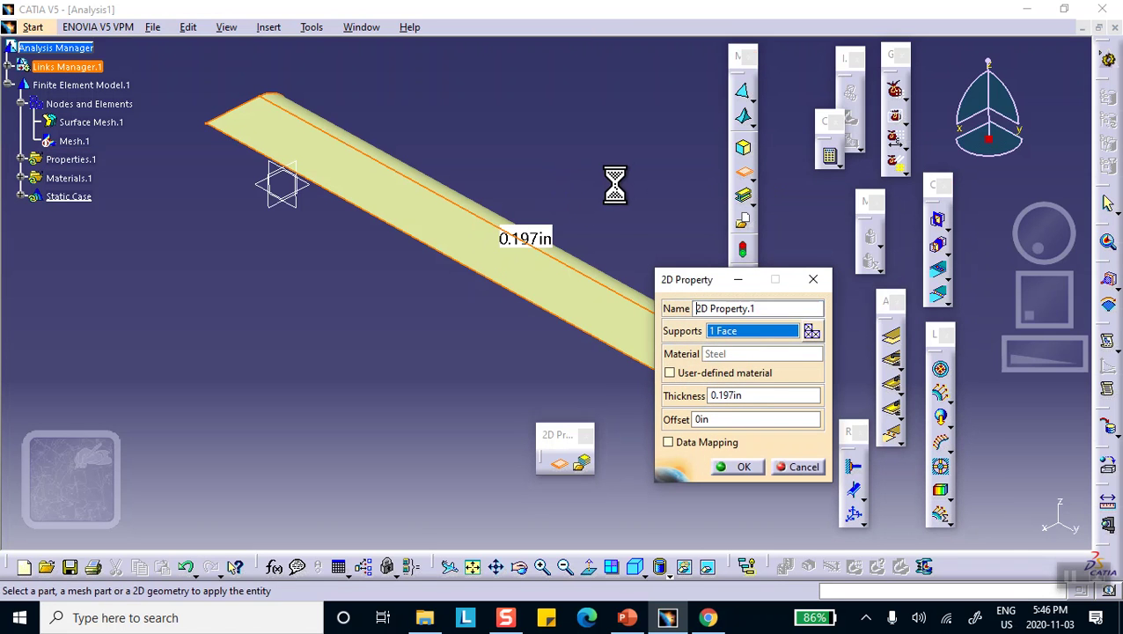
double_click(743, 394)
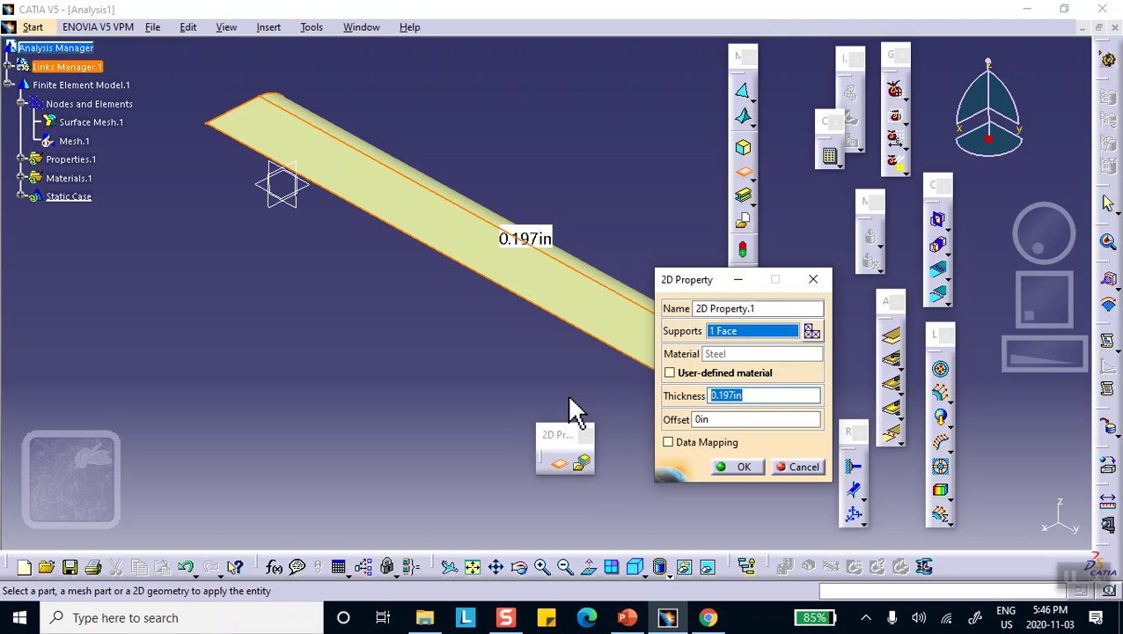
text(0)
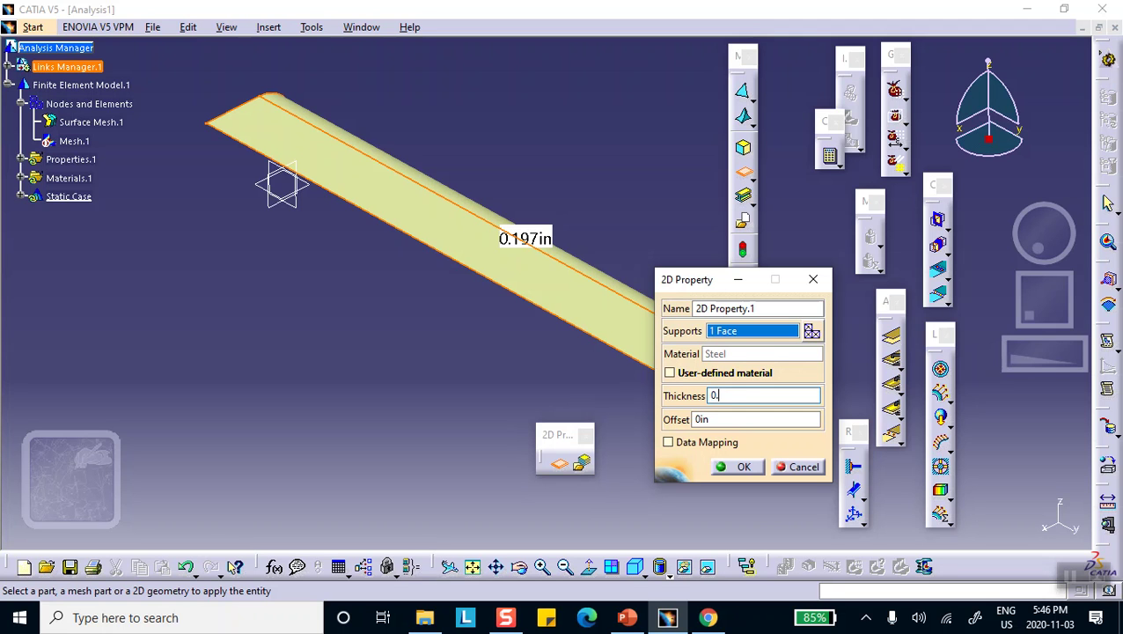
text(.5)
key(Return)
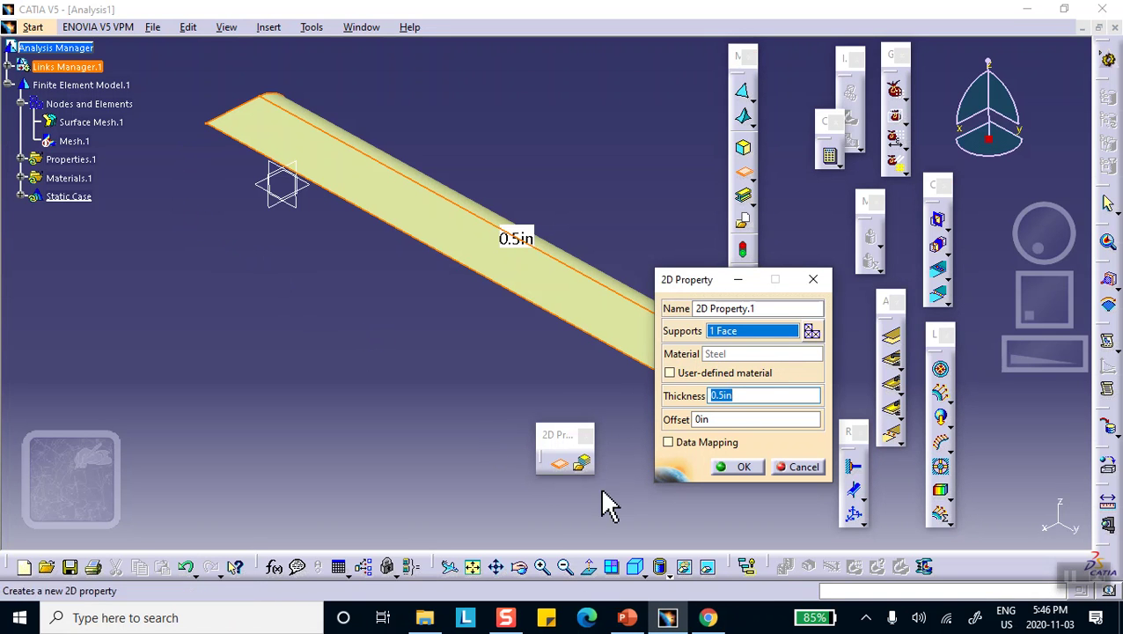
click(627, 615)
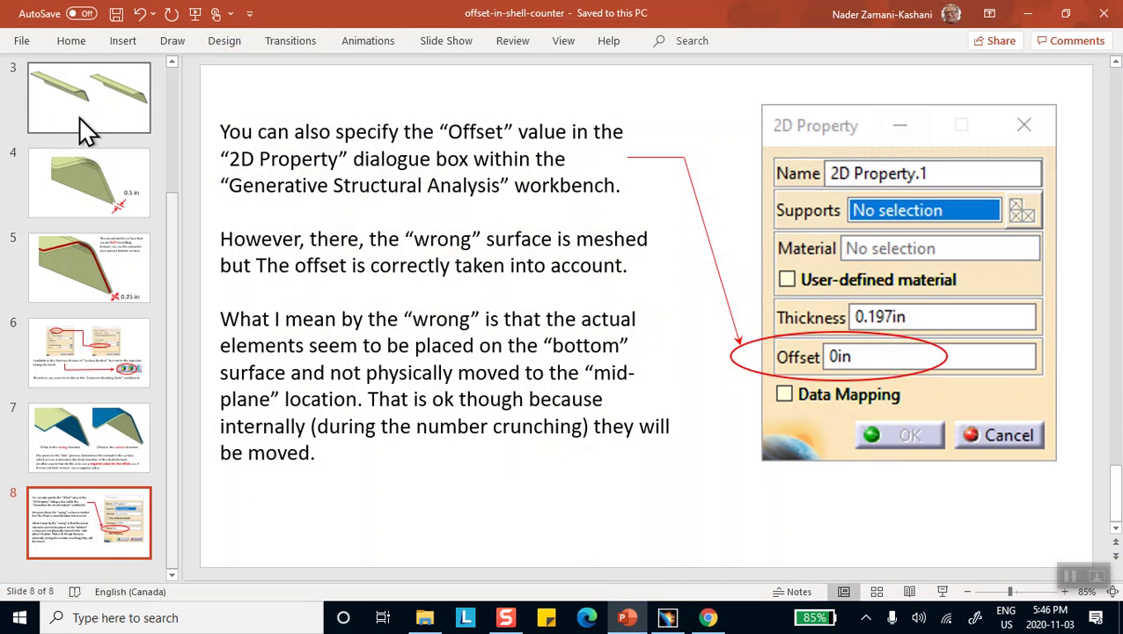
scroll(95, 139, up, 2)
click(66, 269)
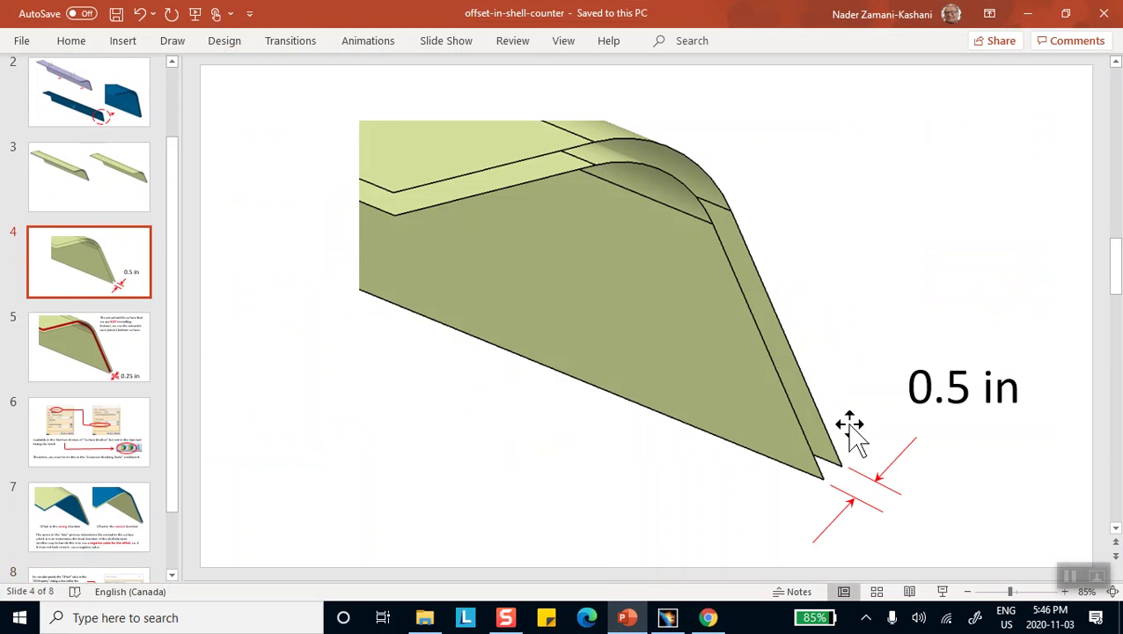
scroll(177, 202, up, 2)
click(89, 174)
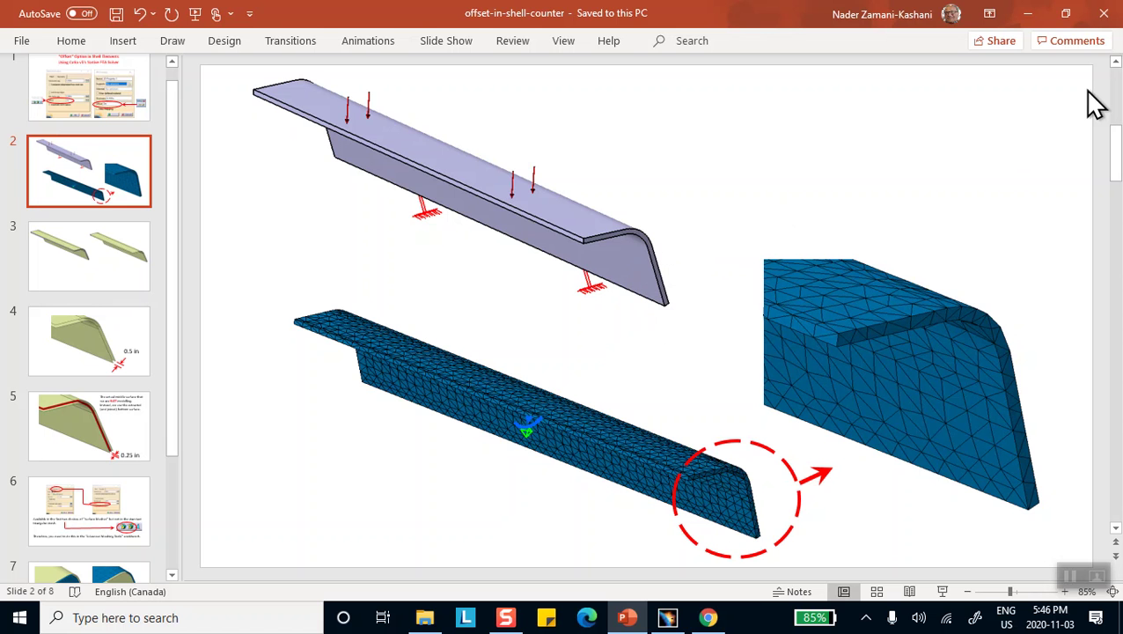
click(1028, 14)
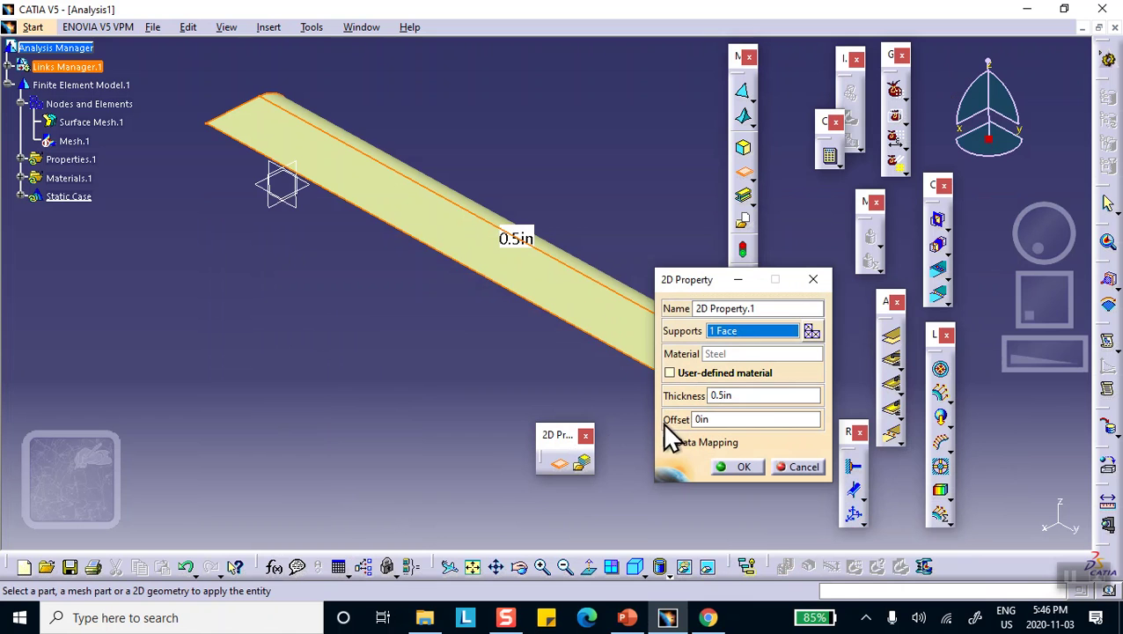
Step: Set the 2D Property.1 offset to -0.25in and apply the property
middle_drag(581, 269, 456, 220)
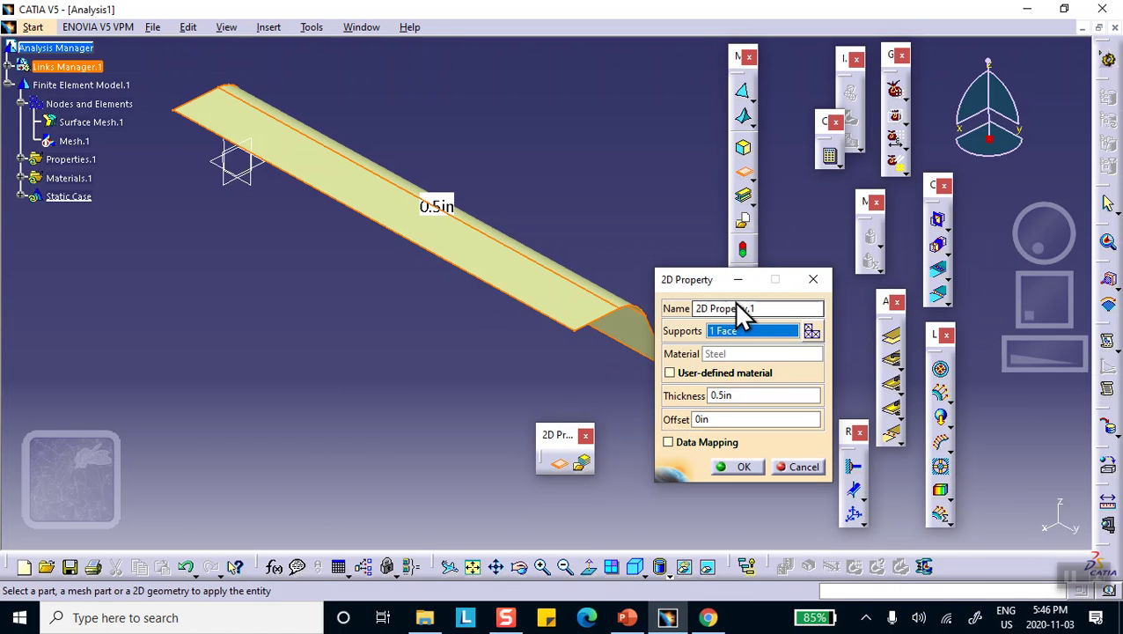
drag(687, 279, 697, 271)
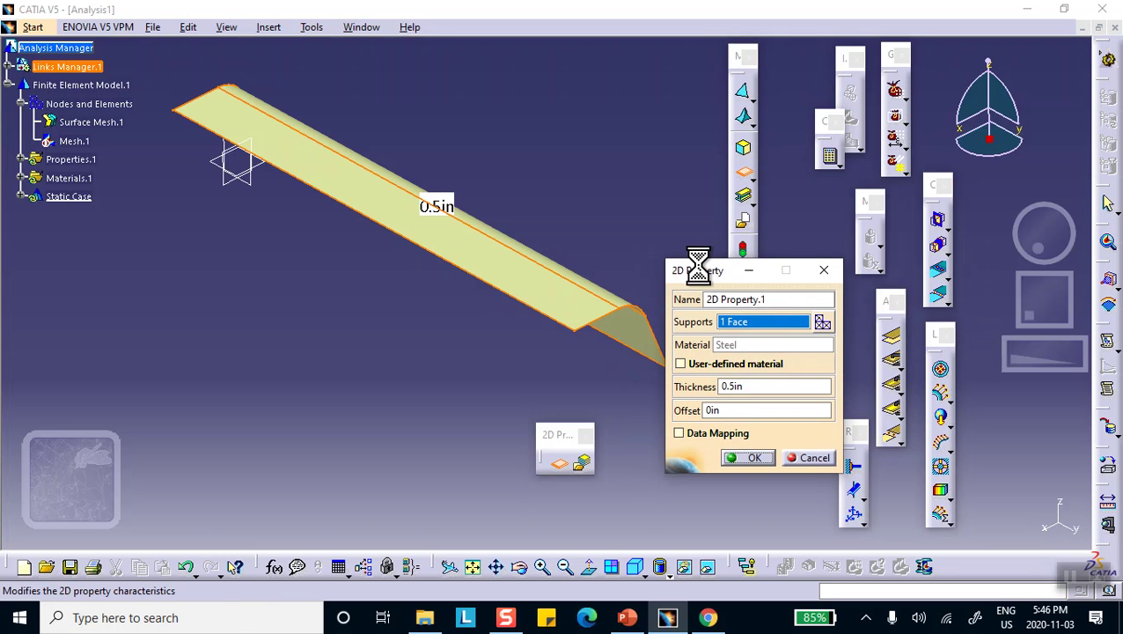
double_click(709, 411)
key(Home)
text(-)
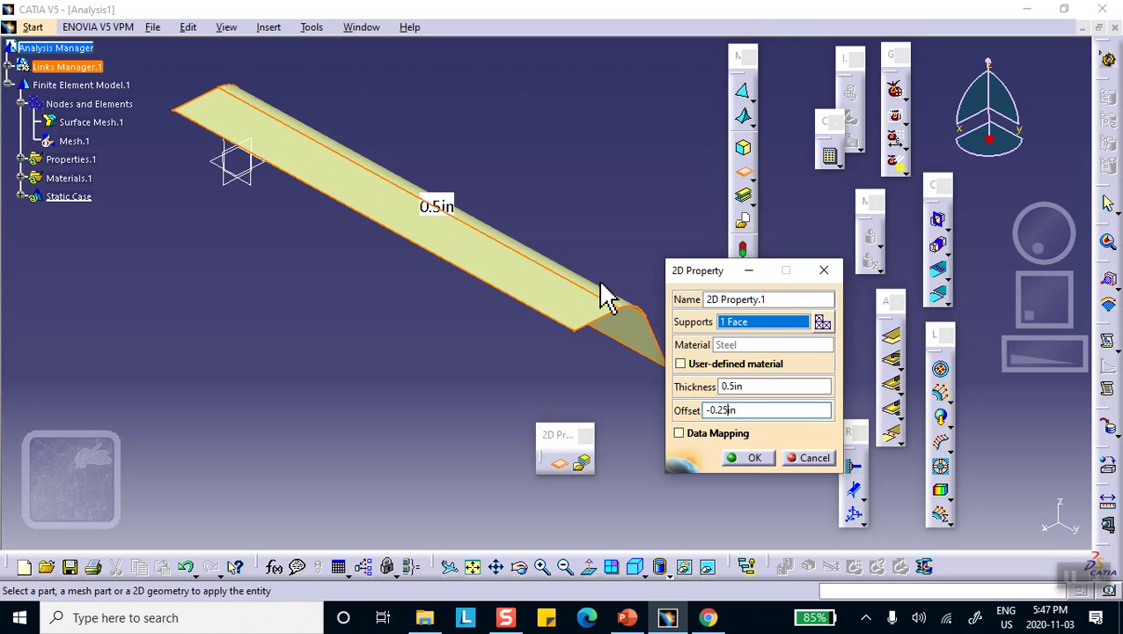
click(755, 459)
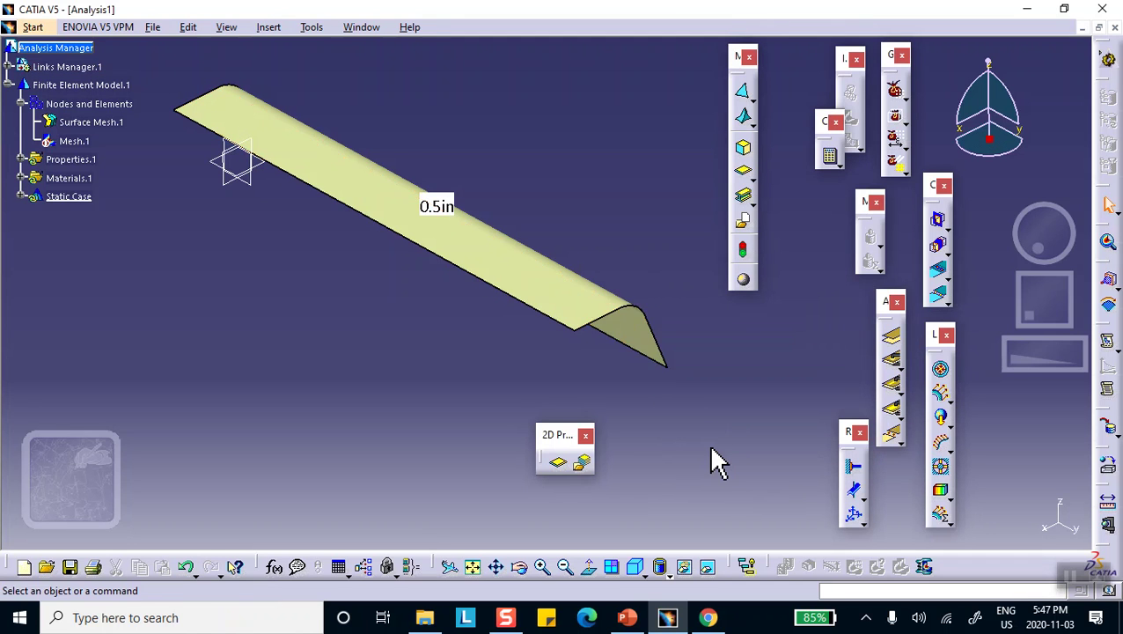
Step: Activate Mesh.1 and show Links Manager.1 so the yellow part surface appears beneath the mesh
right_click(72, 106)
click(35, 236)
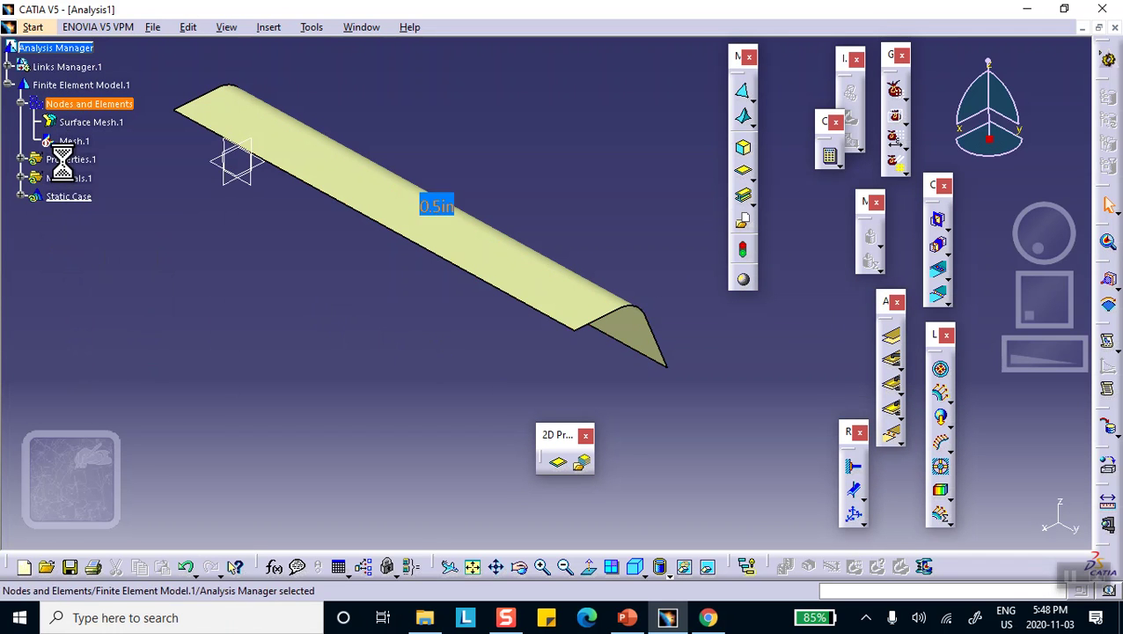
right_click(74, 141)
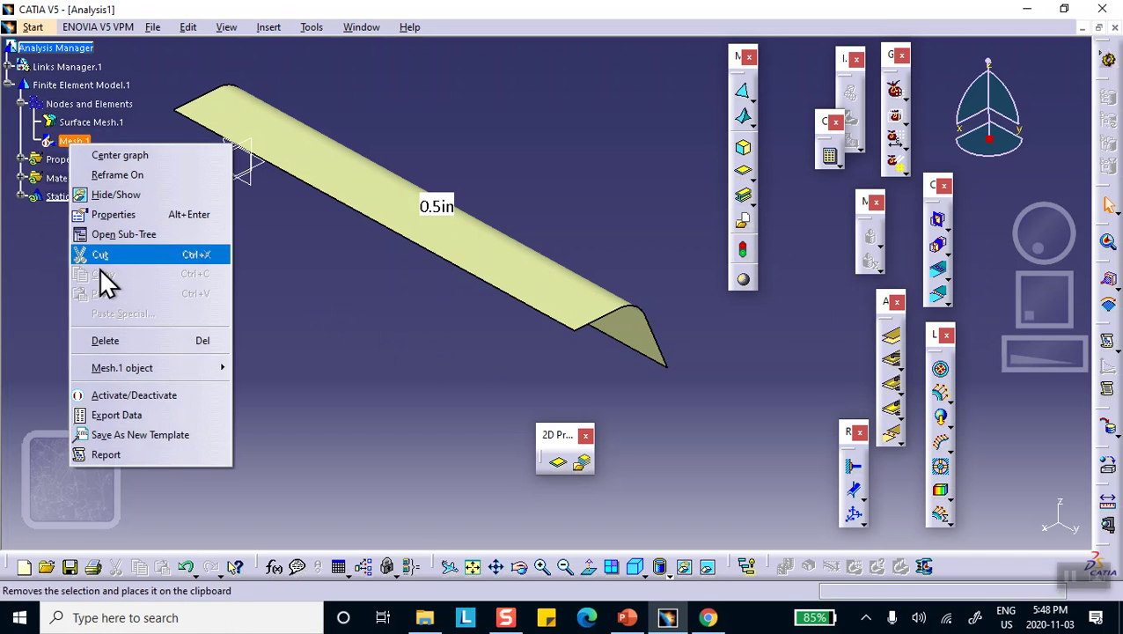
click(133, 395)
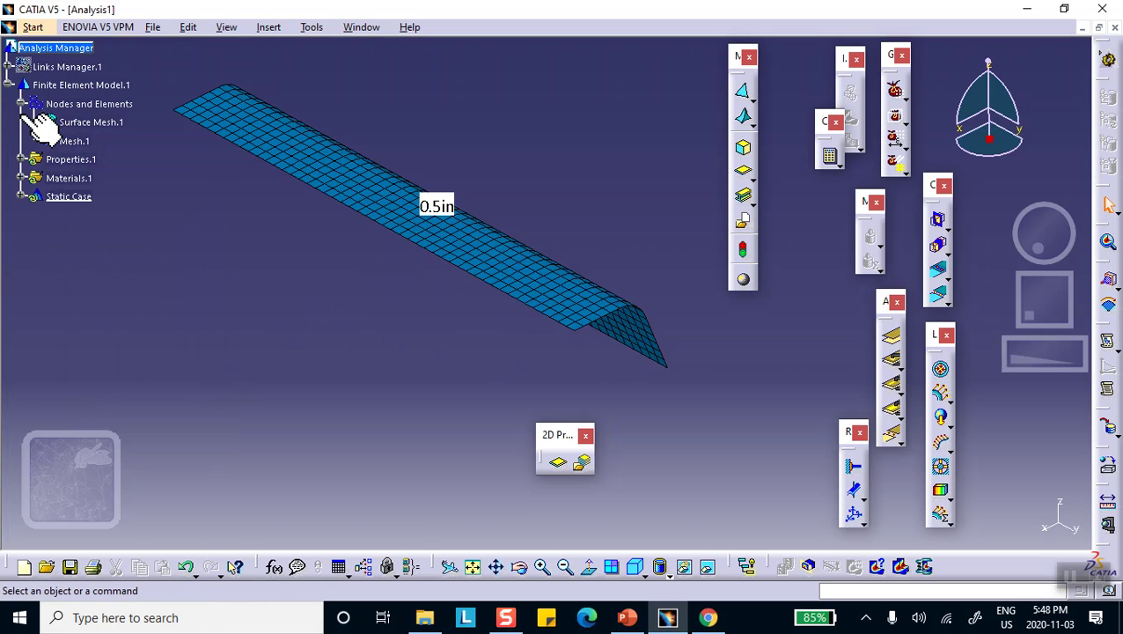
right_click(54, 70)
click(93, 121)
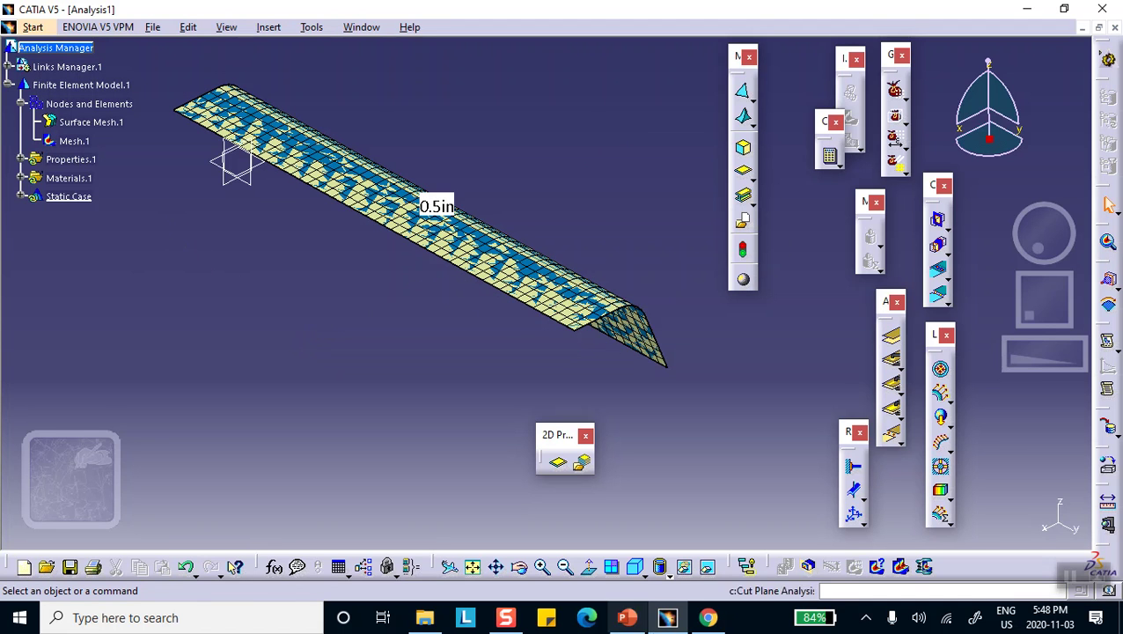
click(626, 616)
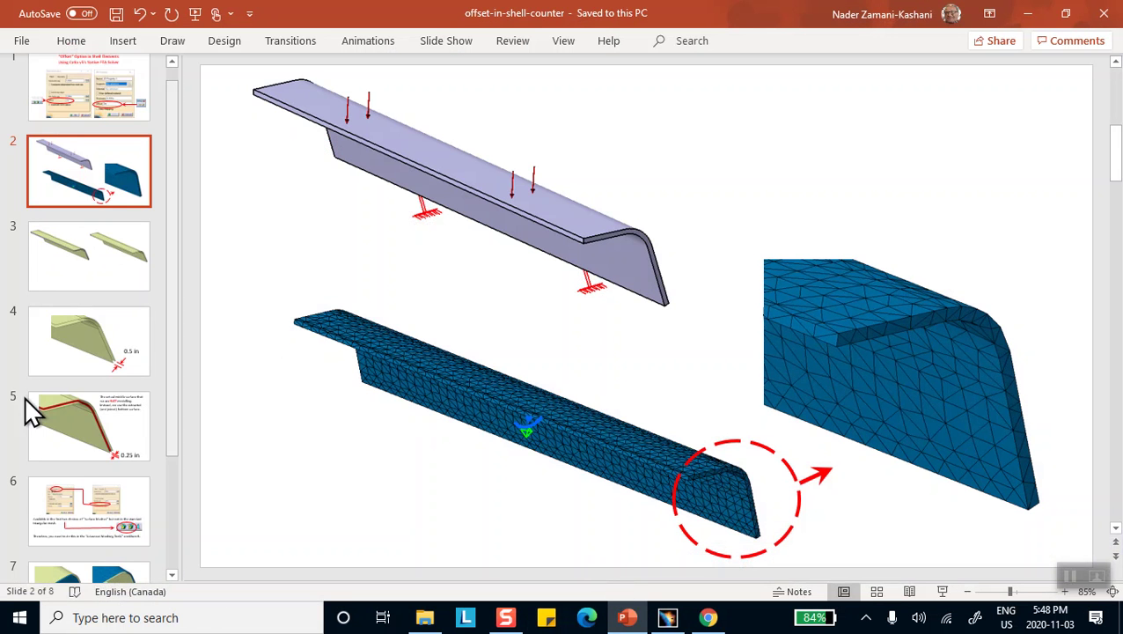
scroll(39, 409, down, 5)
click(80, 504)
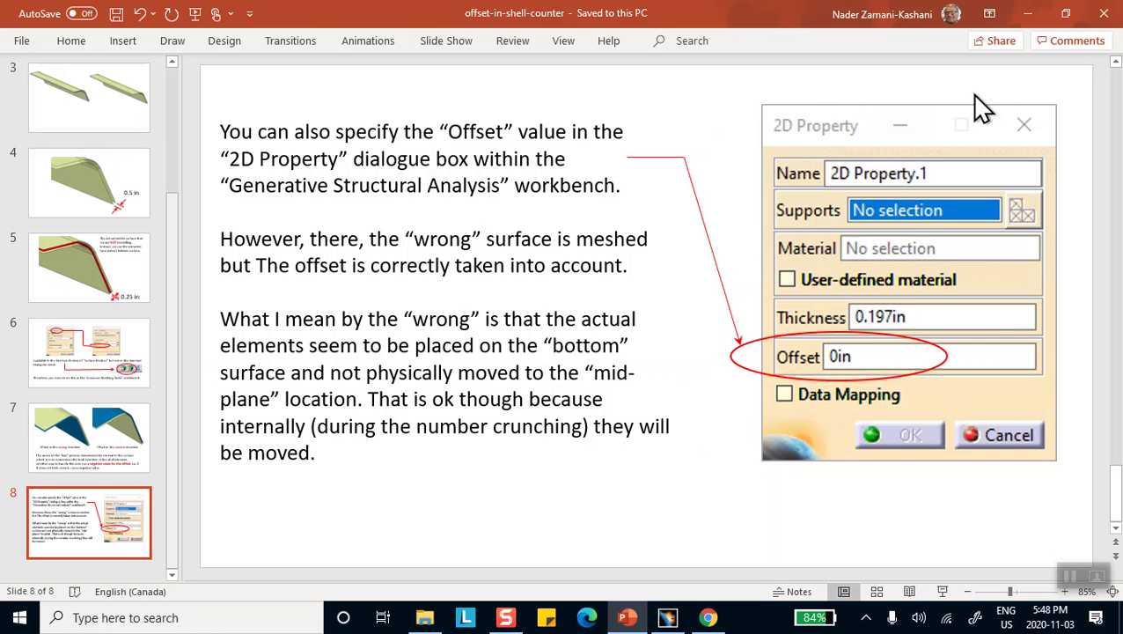
click(1026, 14)
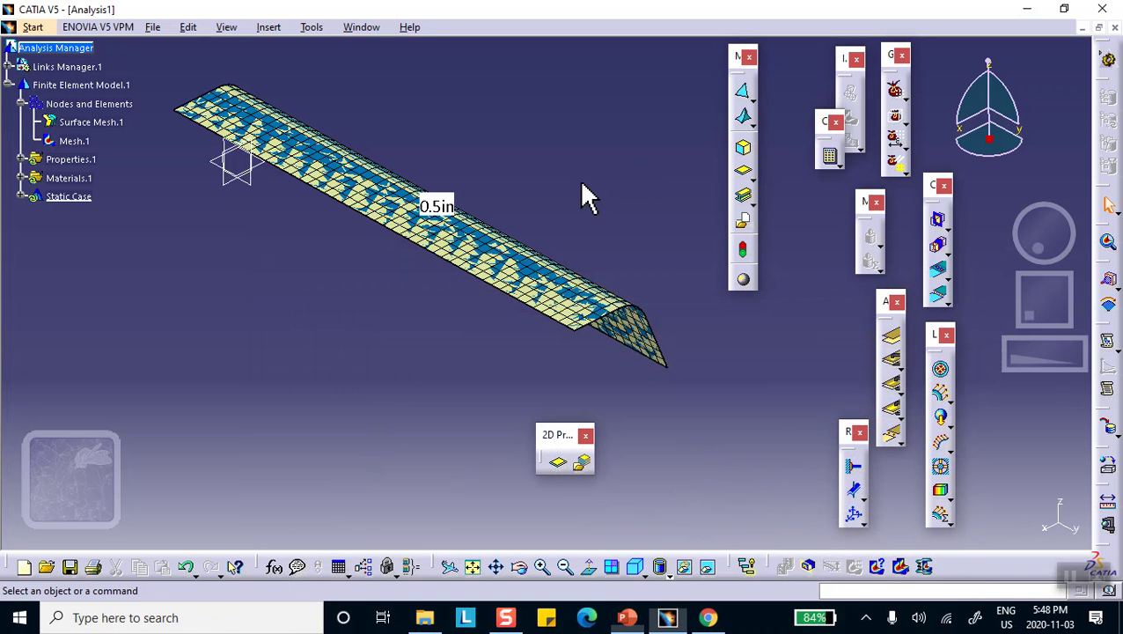
Step: Deactivate Mesh.1 and add a clamp restraint on one edge of the sheet
right_click(79, 146)
click(151, 397)
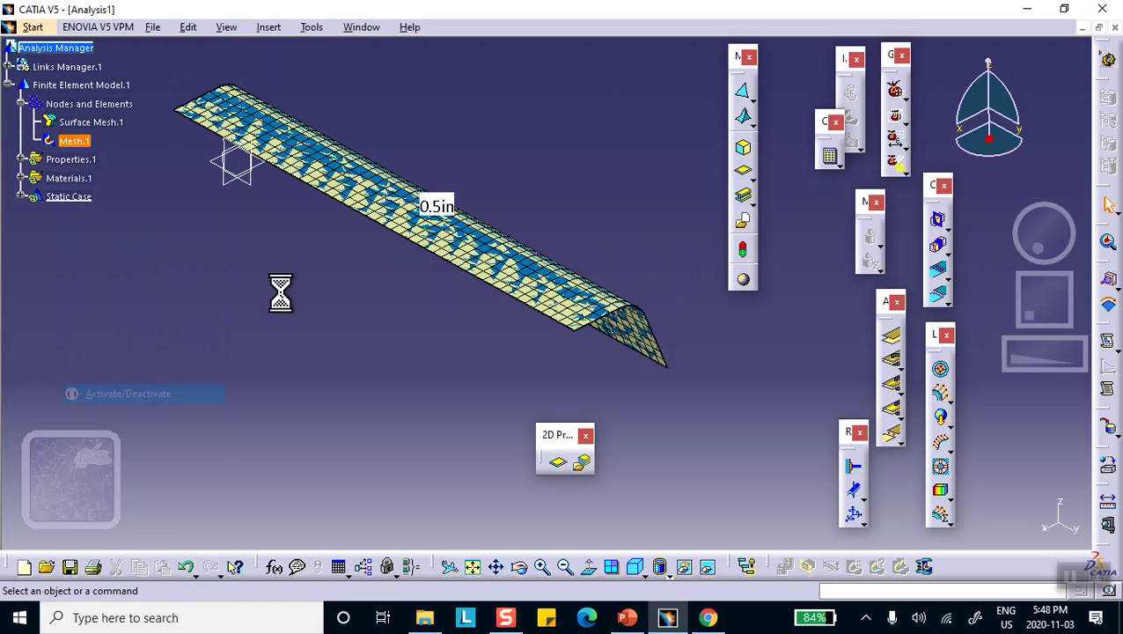
click(852, 465)
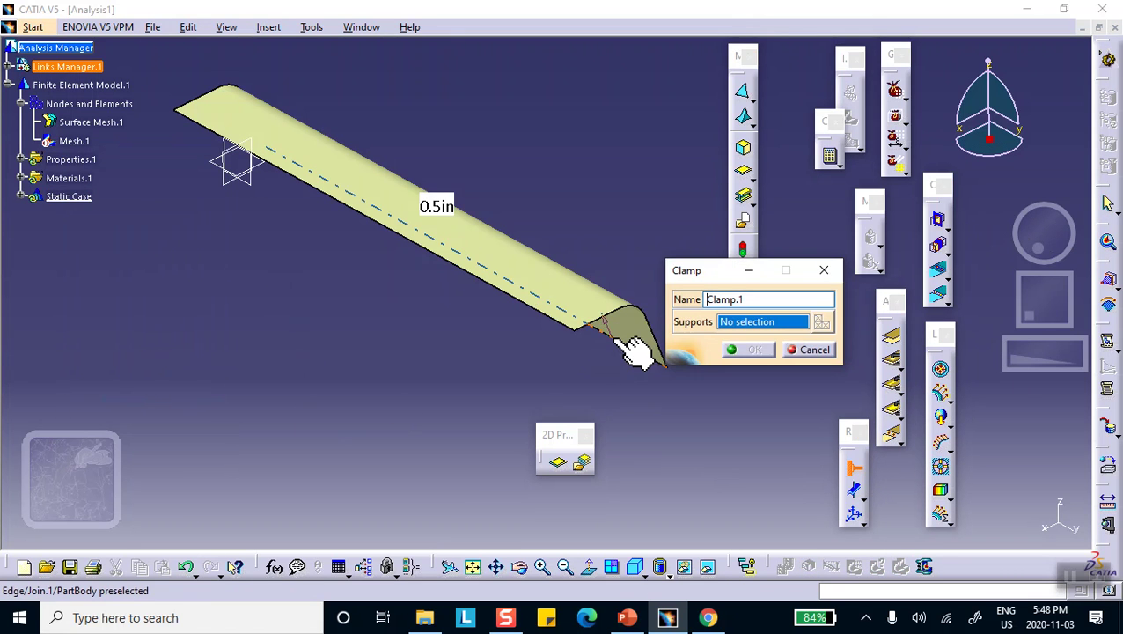
click(667, 377)
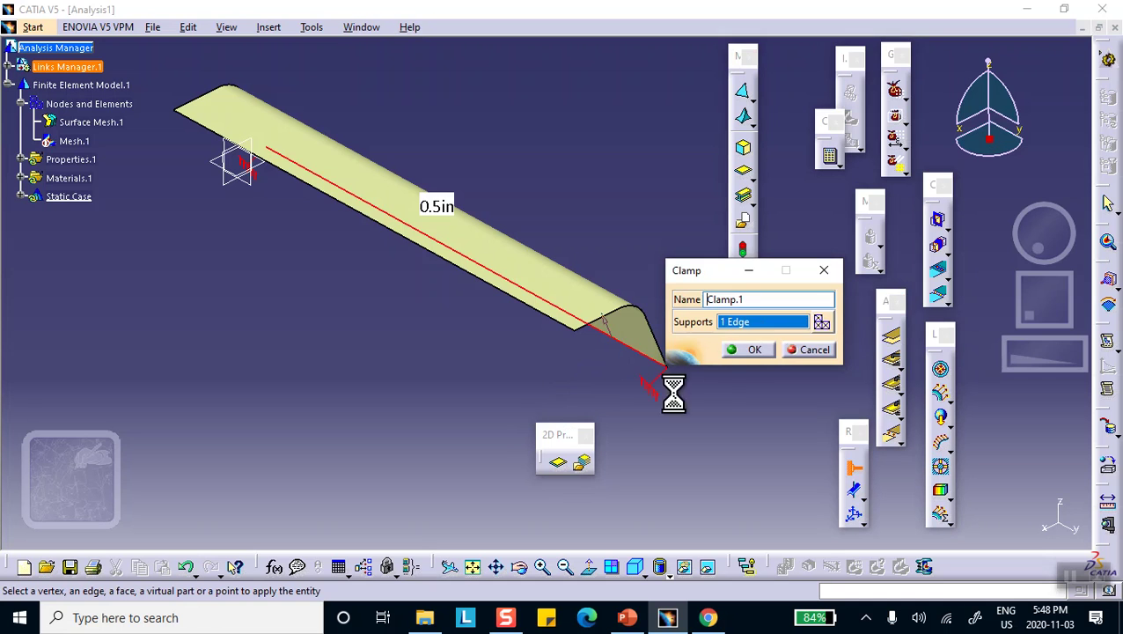
click(747, 349)
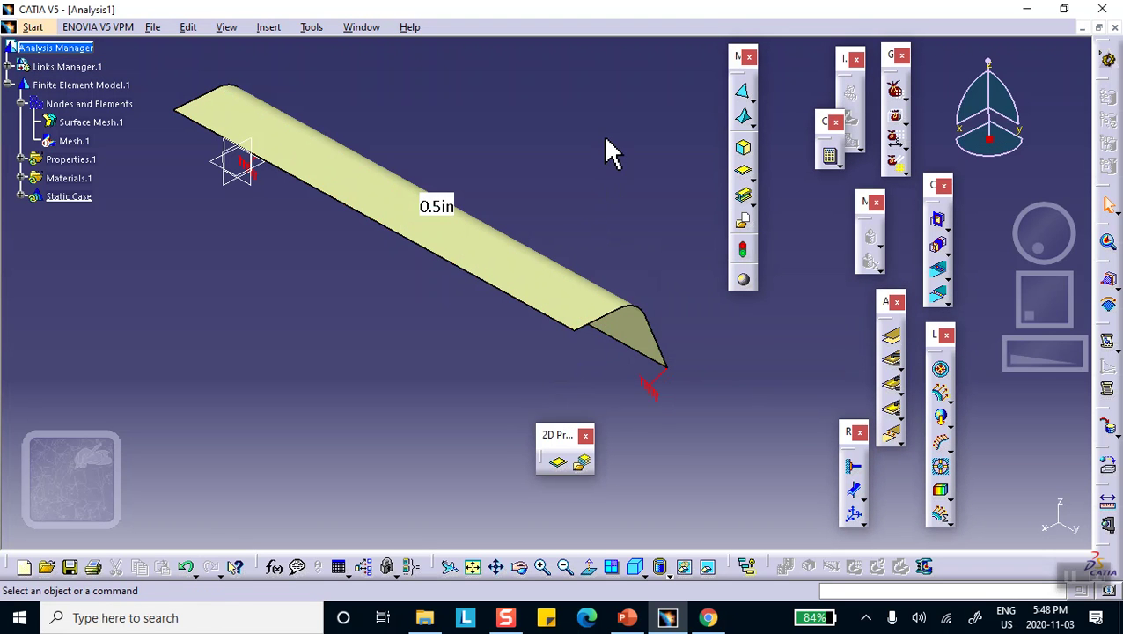
Step: Apply a -100psi pressure load to the sheet's top face
click(941, 372)
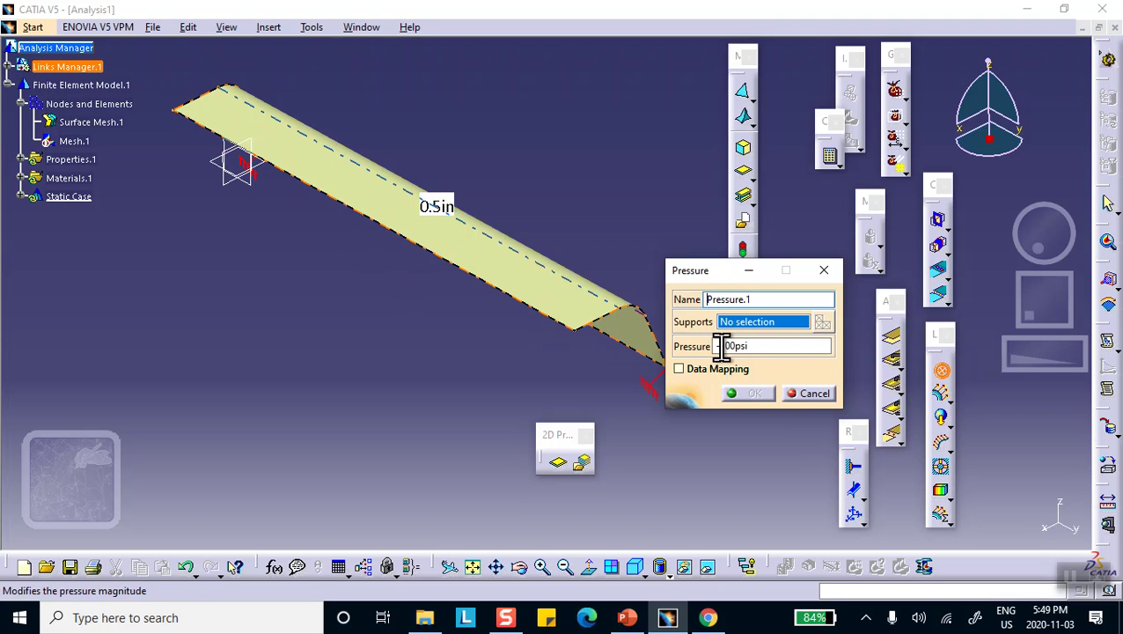
click(720, 346)
key(BackSpace)
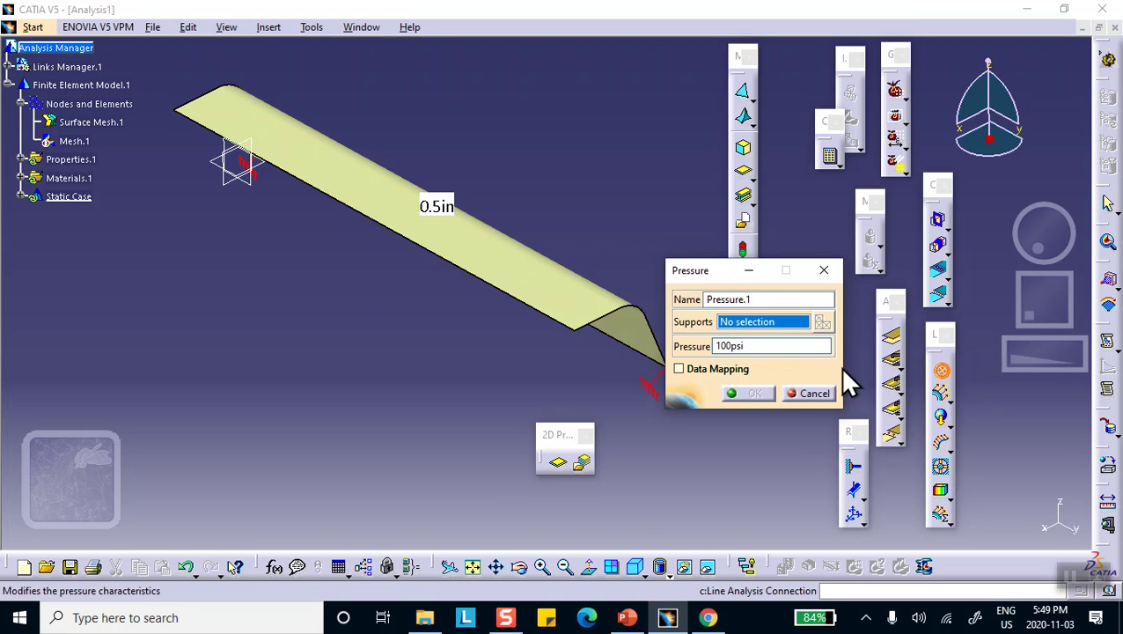
click(476, 260)
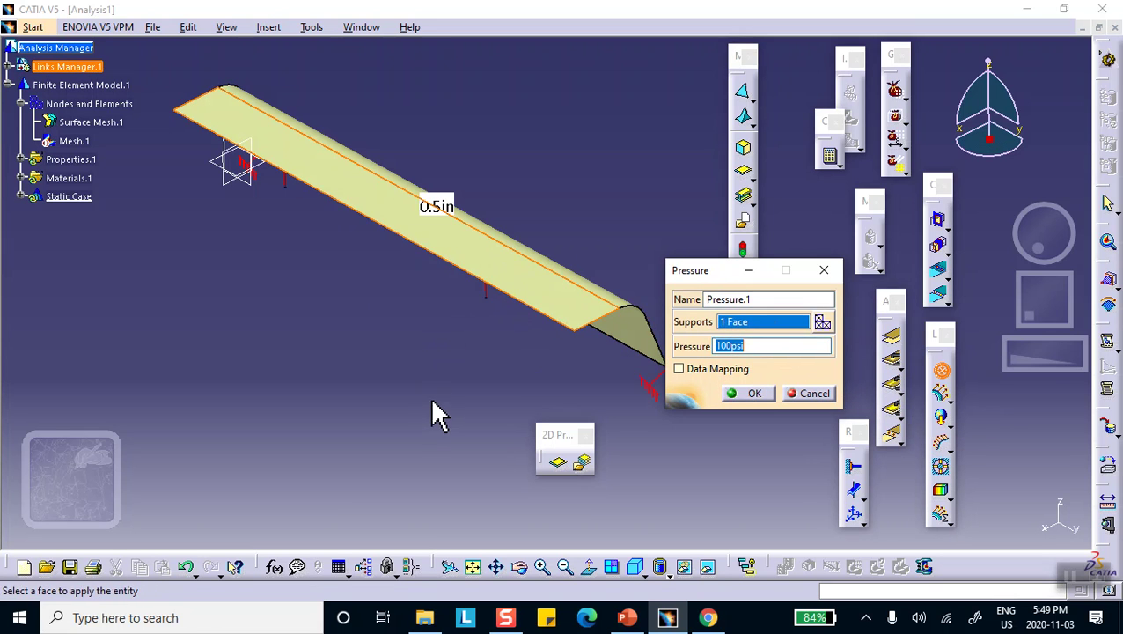
middle_drag(480, 382, 551, 175)
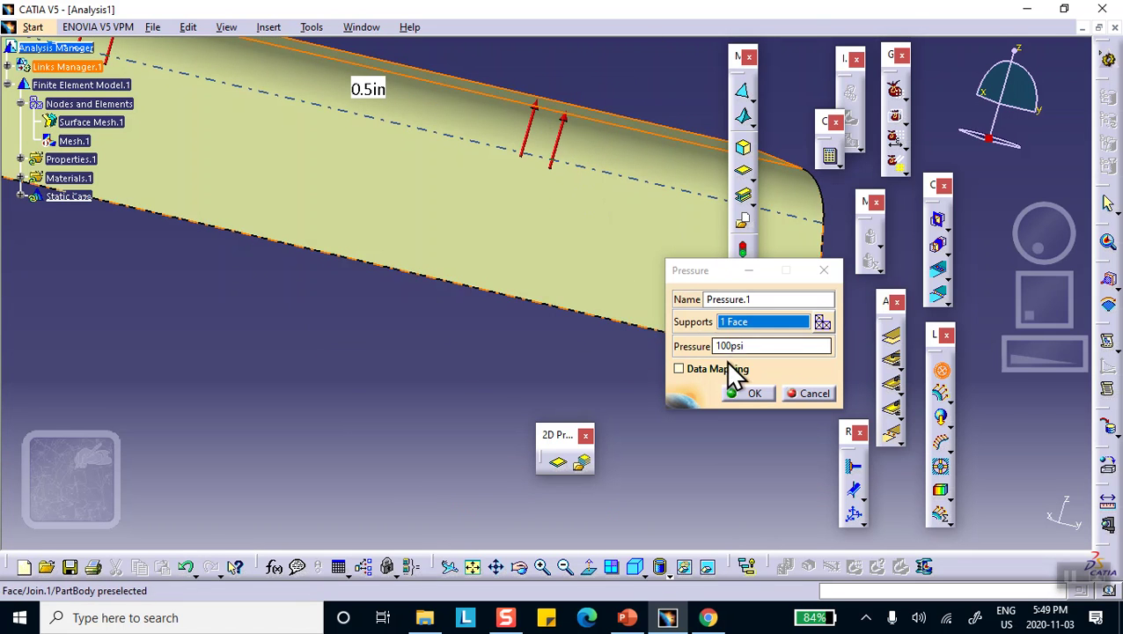
click(830, 406)
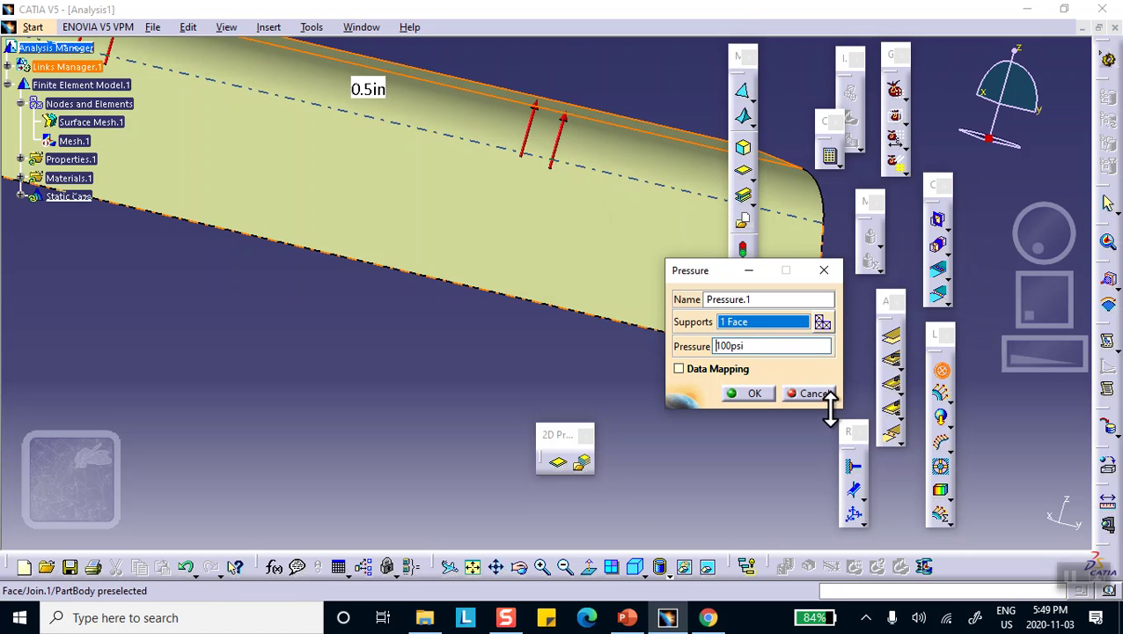
click(750, 393)
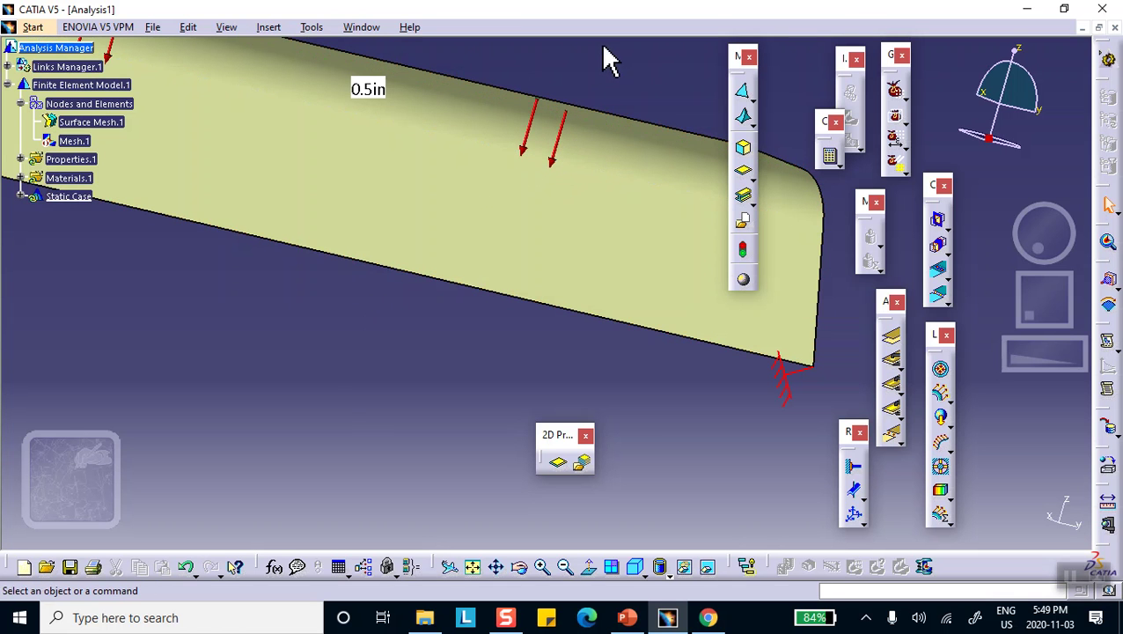
middle_drag(581, 81, 518, 120)
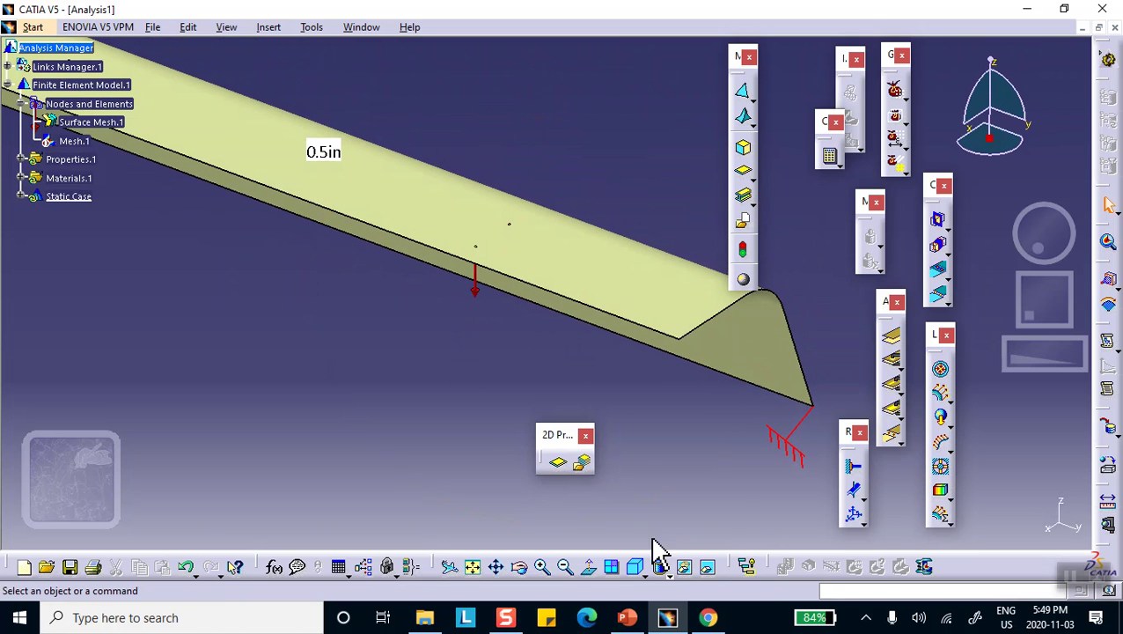
Step: Compute the static case with All selected, accepting the resource estimate
click(831, 158)
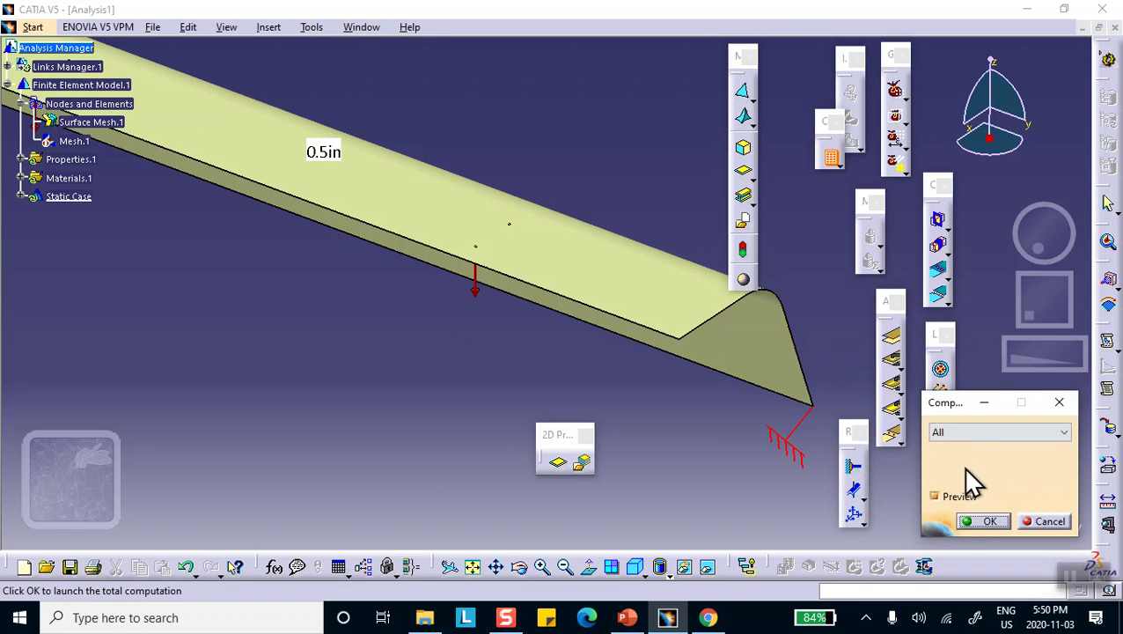
click(989, 522)
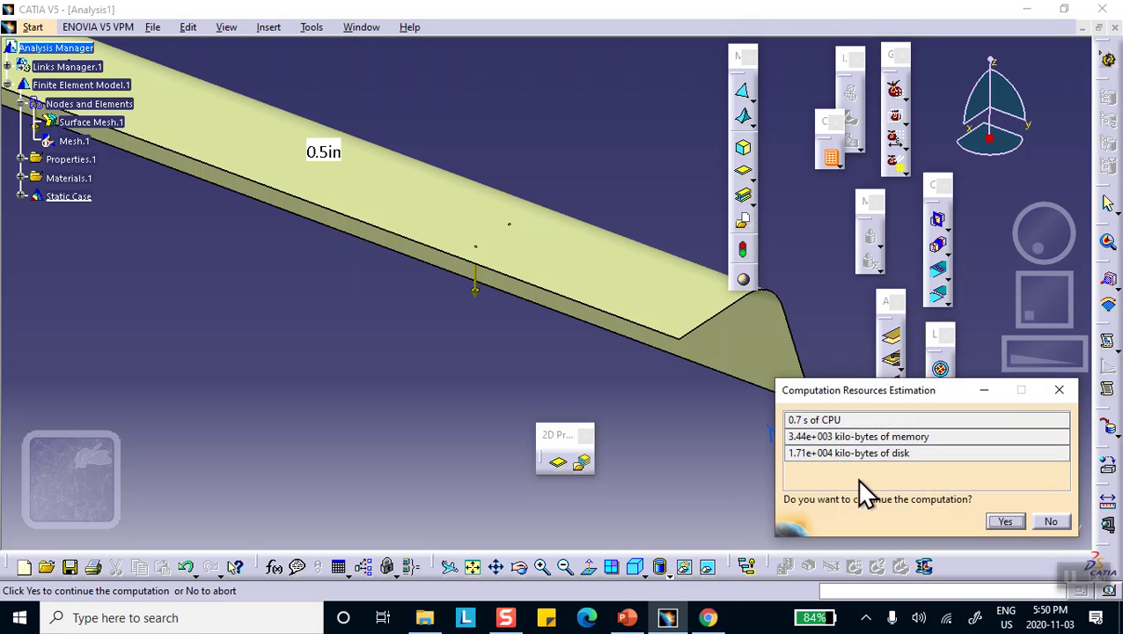
click(1005, 520)
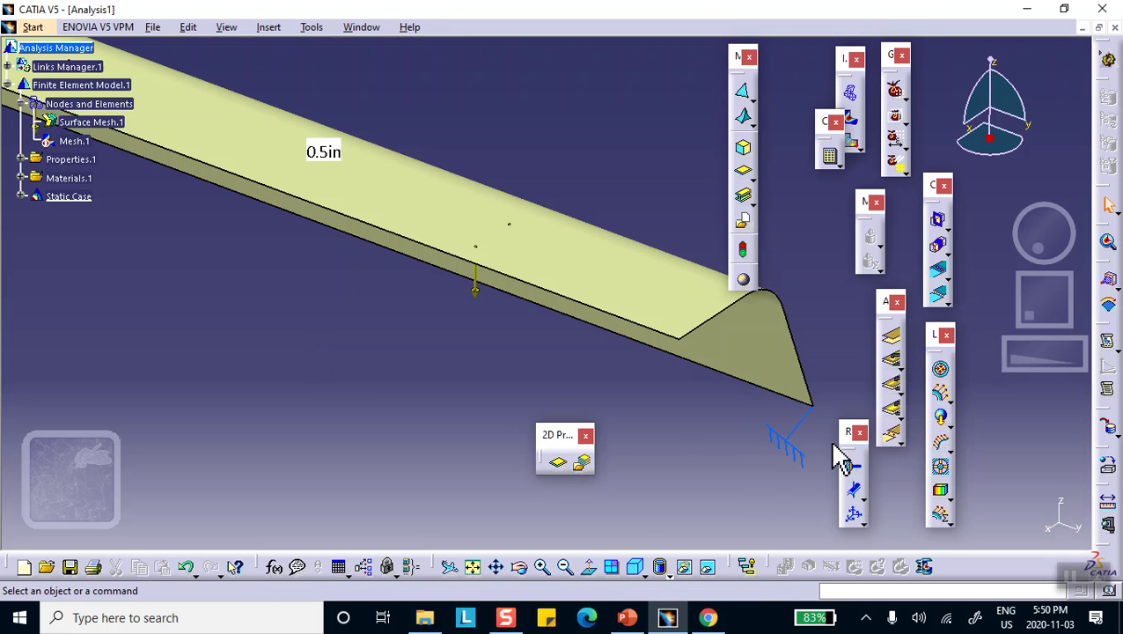
Step: Show the displacement result and set its image to Average iso contours
click(853, 142)
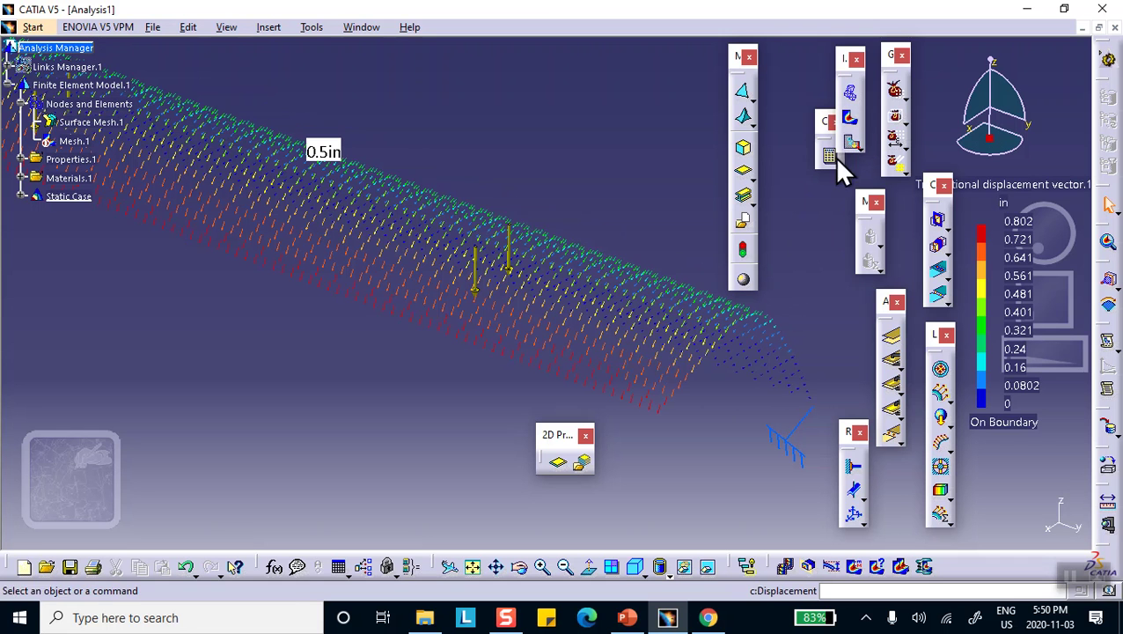
double_click(598, 351)
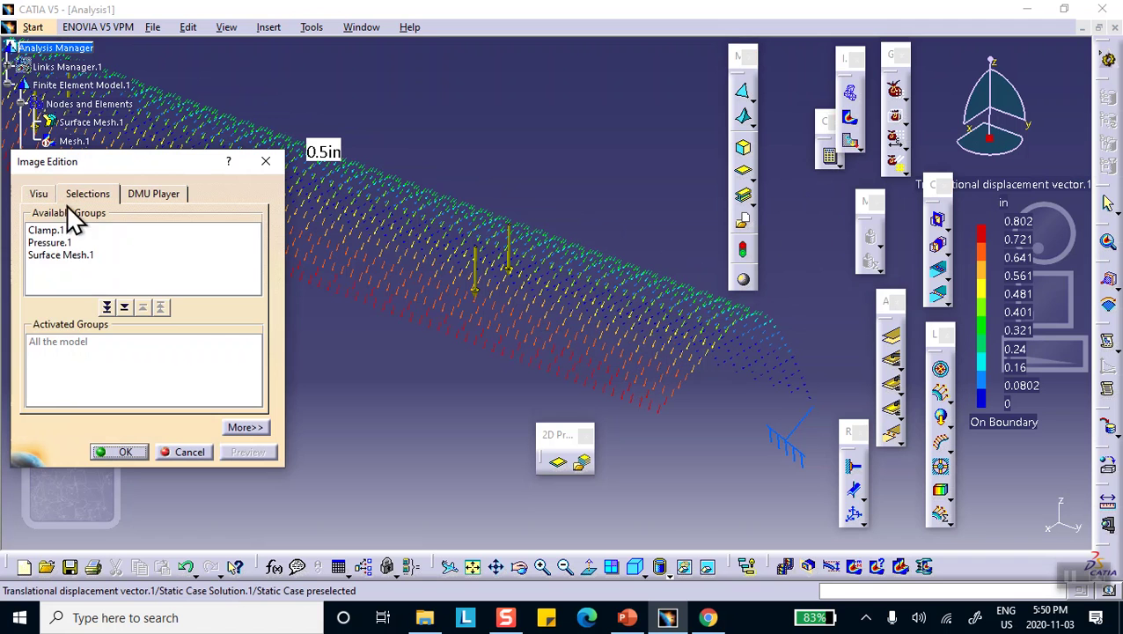
click(38, 194)
click(53, 251)
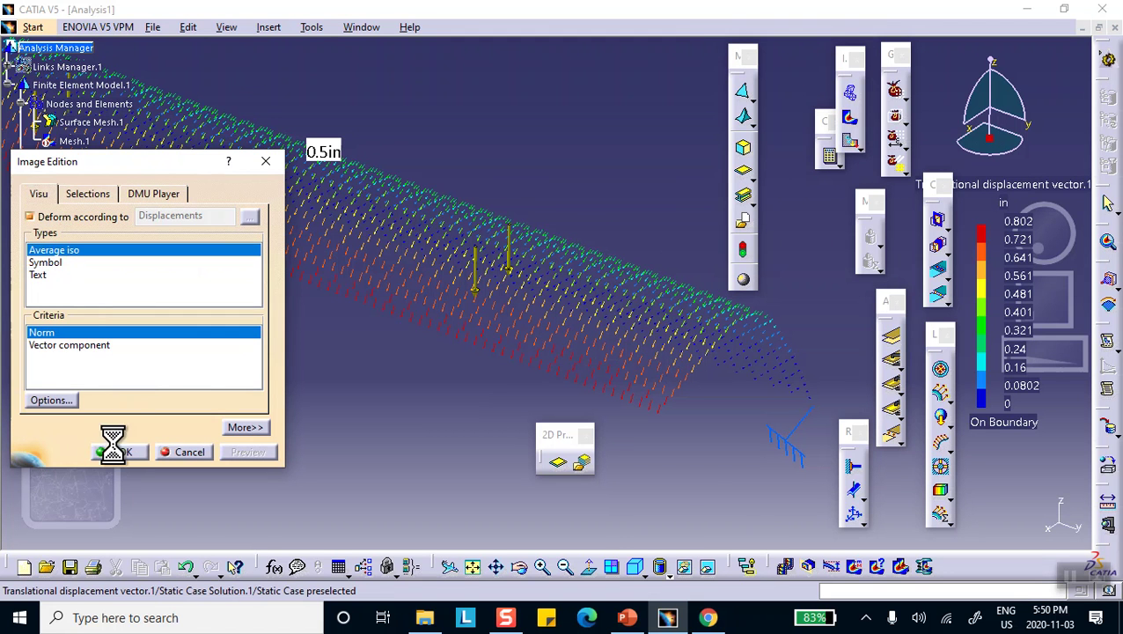
click(128, 450)
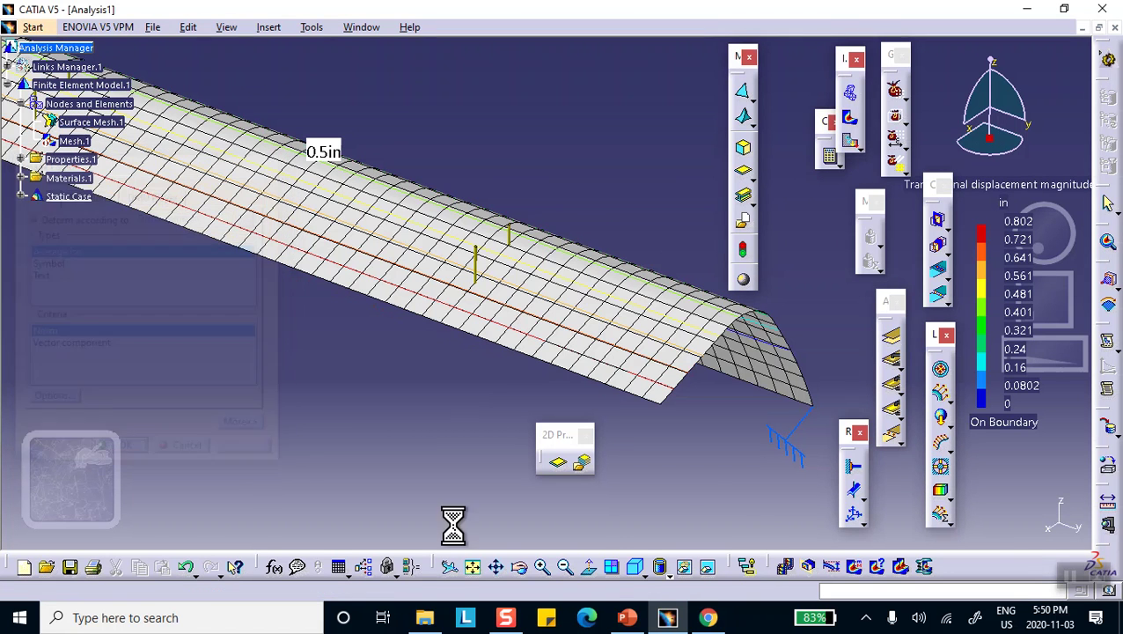
Step: Switch to Shading mode to display the coloured 0–0.802 in displacement contour
click(667, 568)
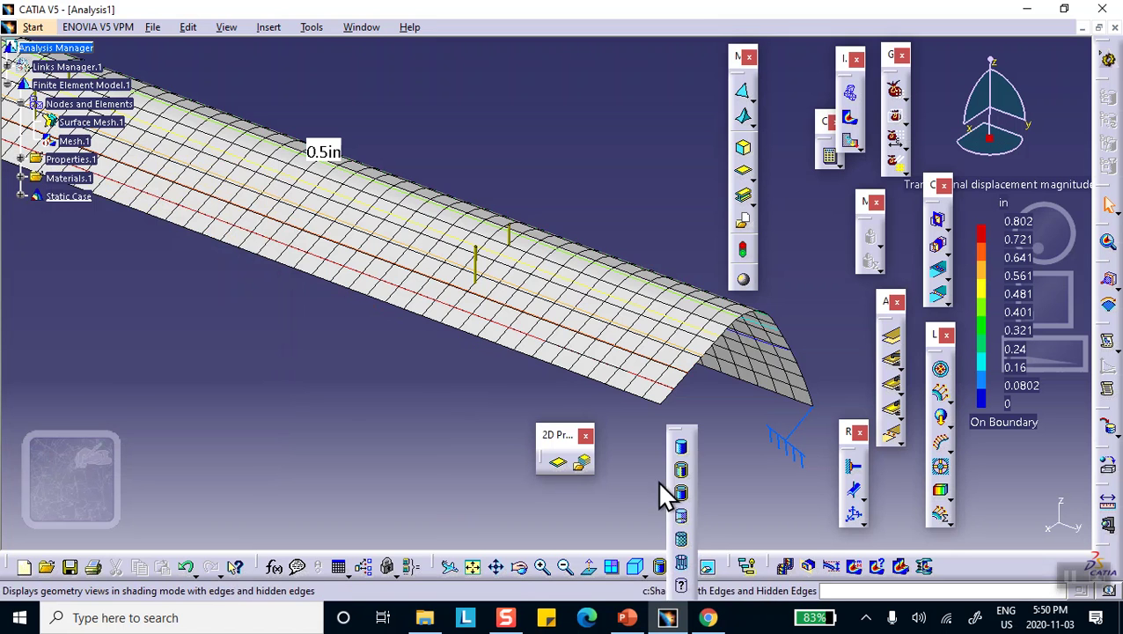
click(678, 445)
mouse_move(659, 281)
middle_down()
mouse_move(651, 266)
mouse_move(687, 303)
mouse_move(715, 367)
mouse_move(697, 348)
mouse_move(619, 388)
mouse_move(366, 339)
mouse_move(417, 288)
mouse_move(411, 272)
mouse_move(626, 376)
mouse_move(636, 321)
mouse_move(590, 295)
middle_up()
middle_drag(491, 246, 476, 268)
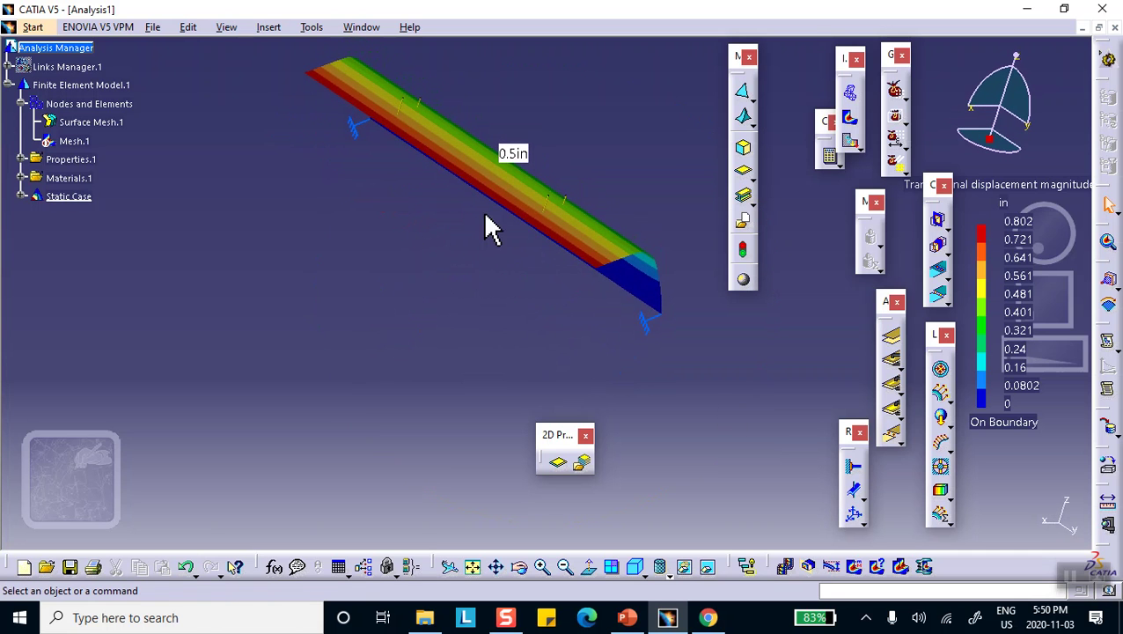
middle_drag(483, 213, 324, 193)
Step: Play the displacement animation while rotating the model, then close it
click(785, 566)
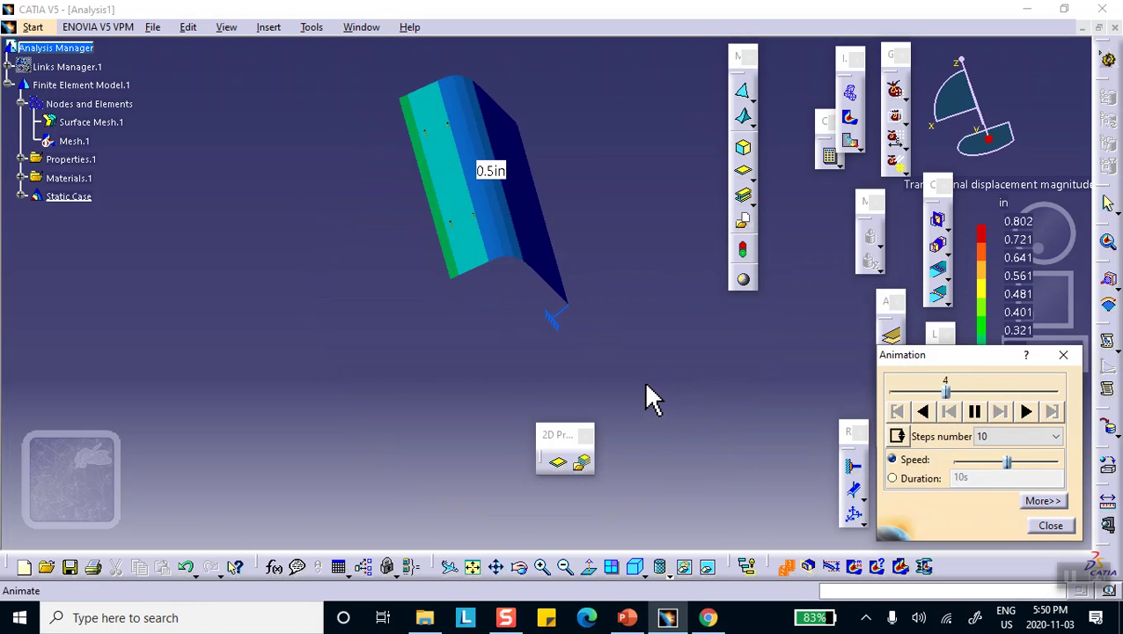
middle_drag(384, 376, 519, 334)
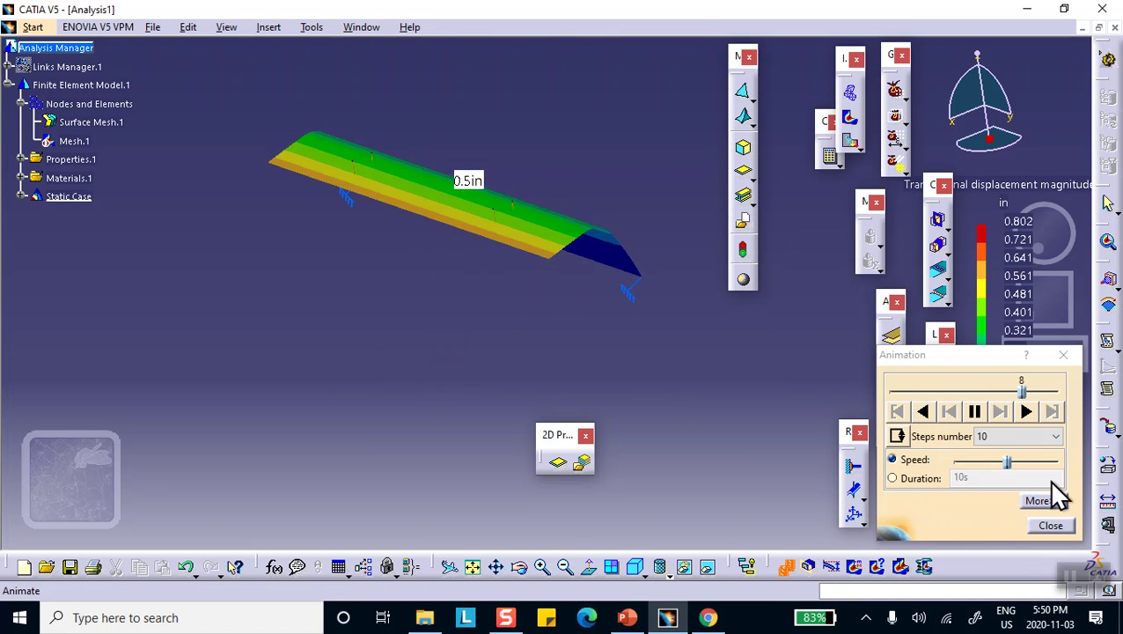
click(1054, 525)
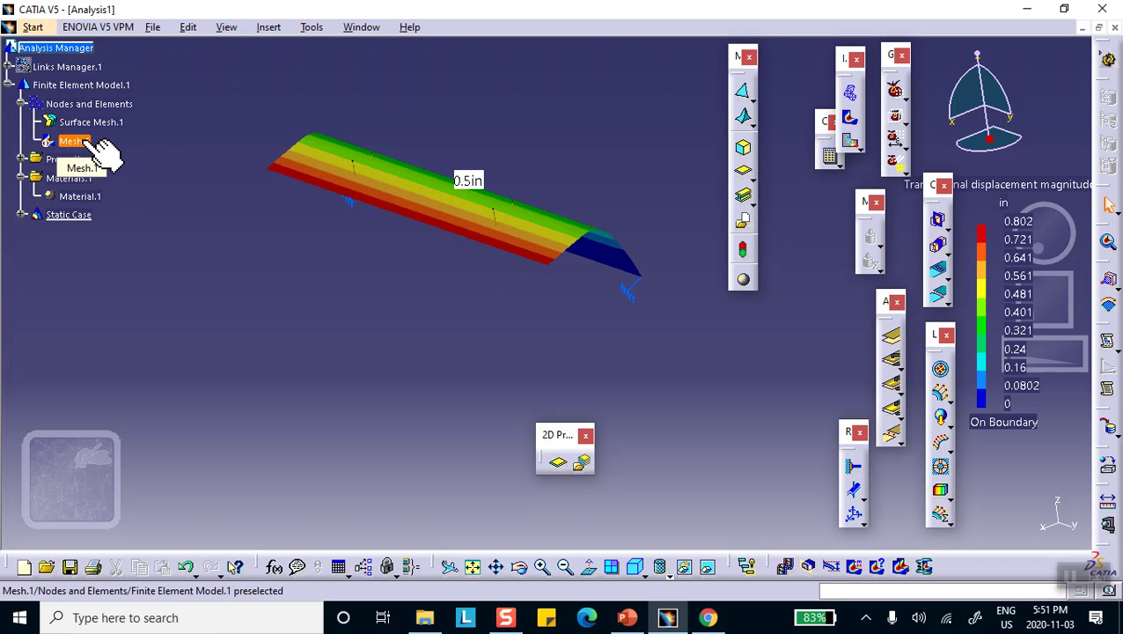
Step: Deactivate Mesh.1 and delete the translational displacement result from the Static Case solution
right_click(83, 146)
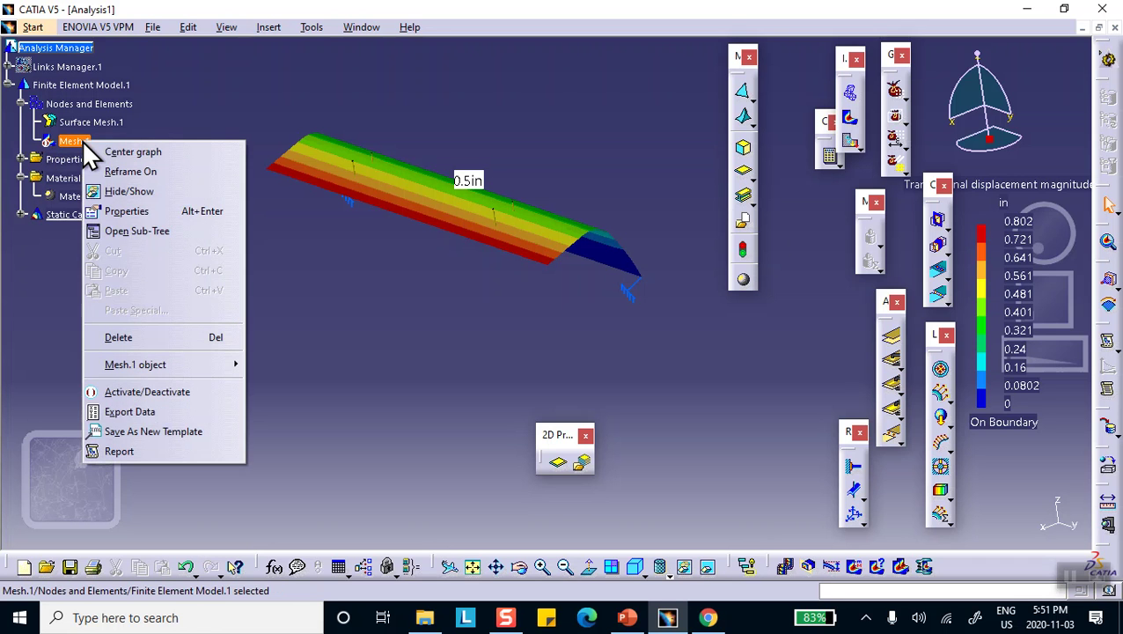
click(142, 392)
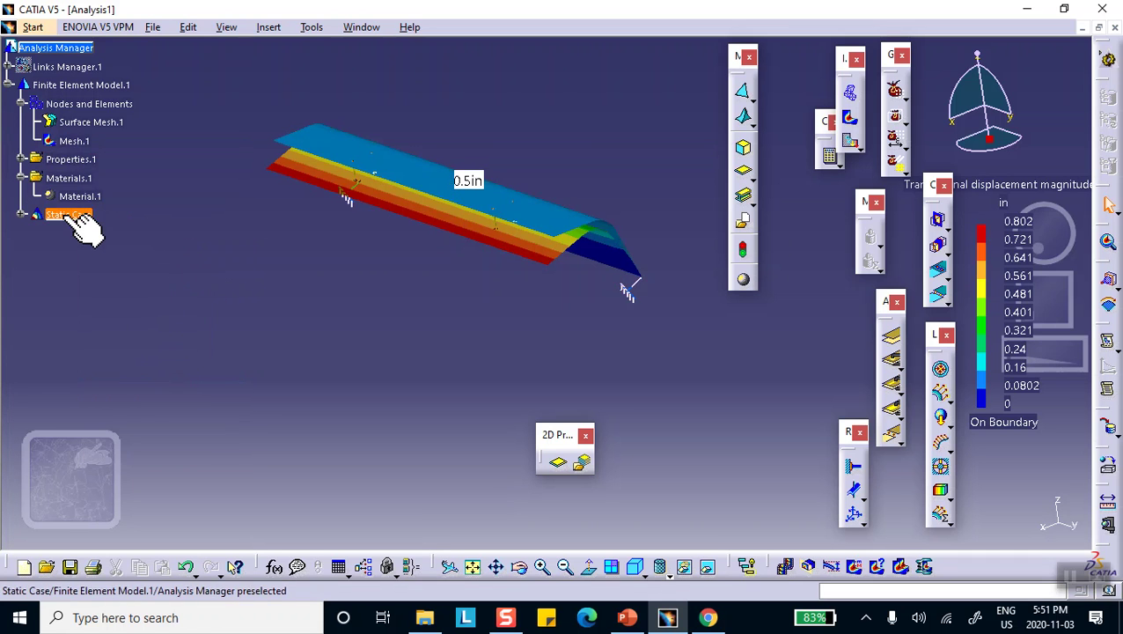
click(22, 217)
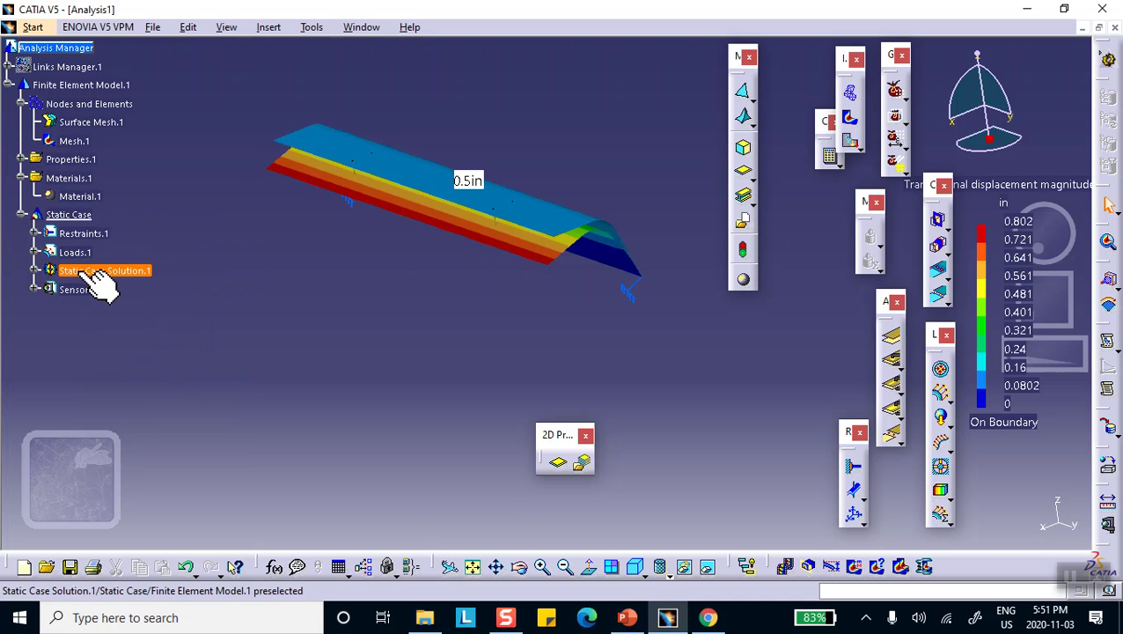
click(34, 270)
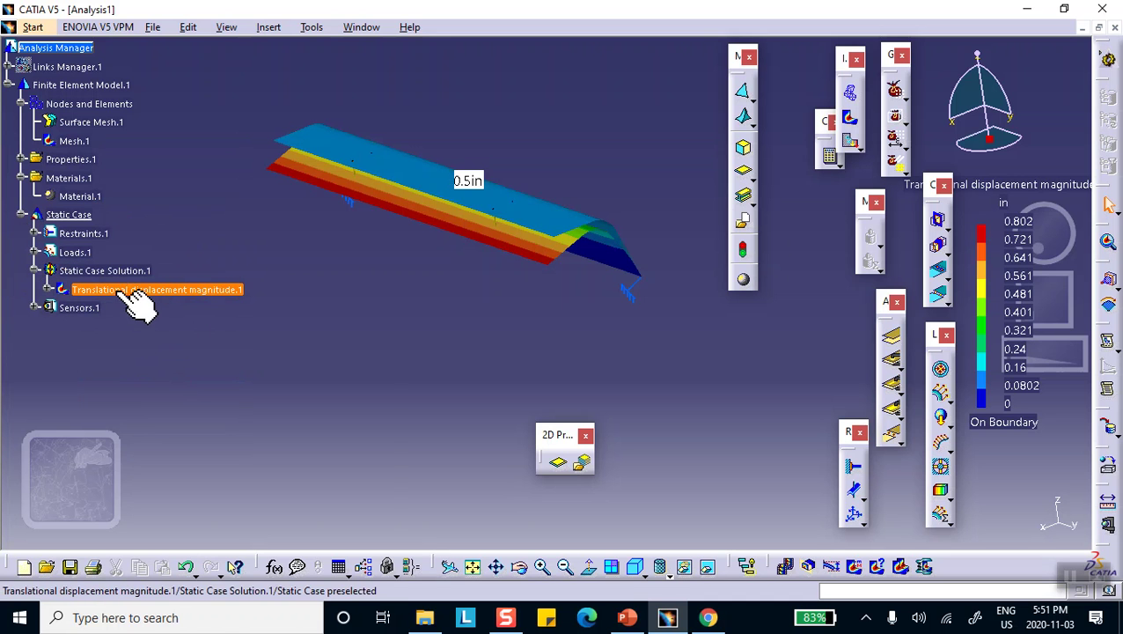
right_click(124, 290)
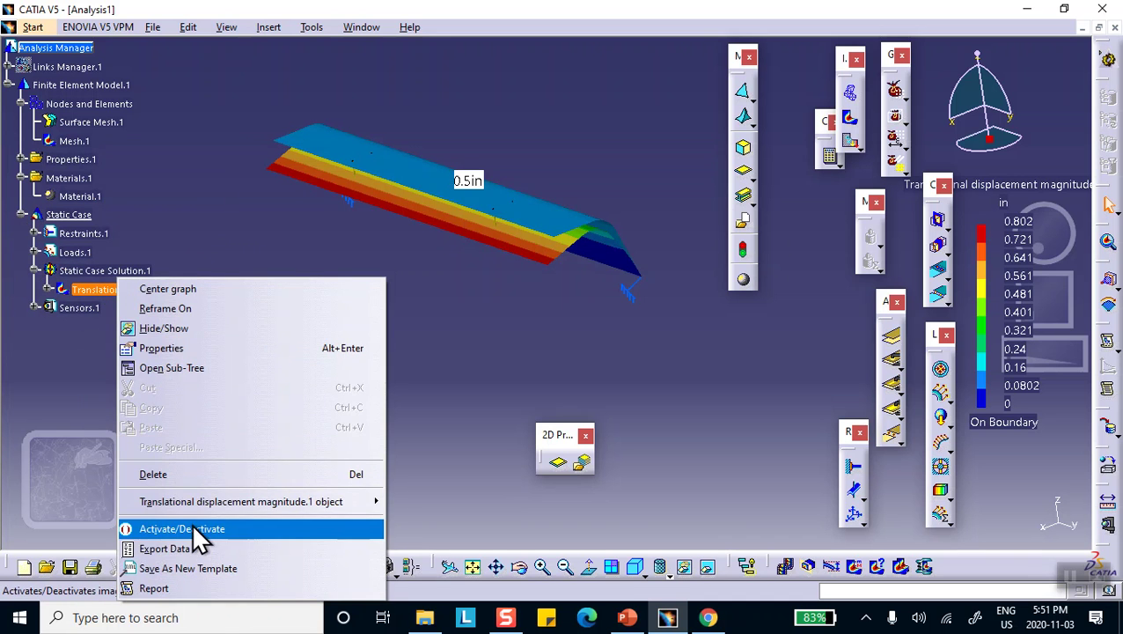
click(186, 476)
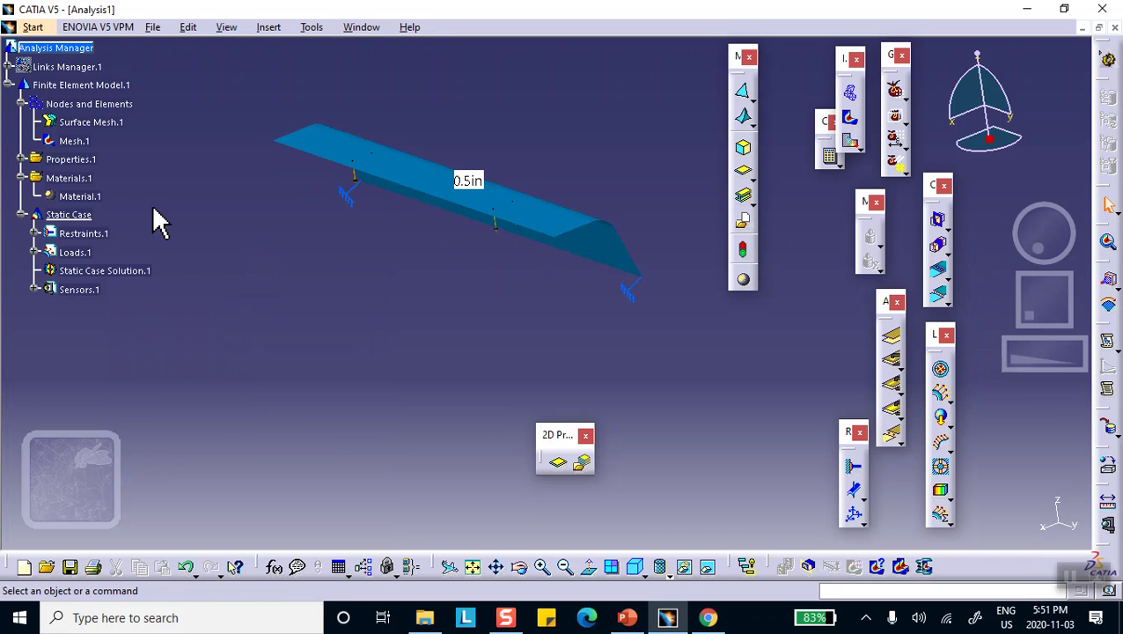
Step: Delete Surface Mesh.1 and set the display to Shading with Edges
right_click(77, 140)
click(83, 143)
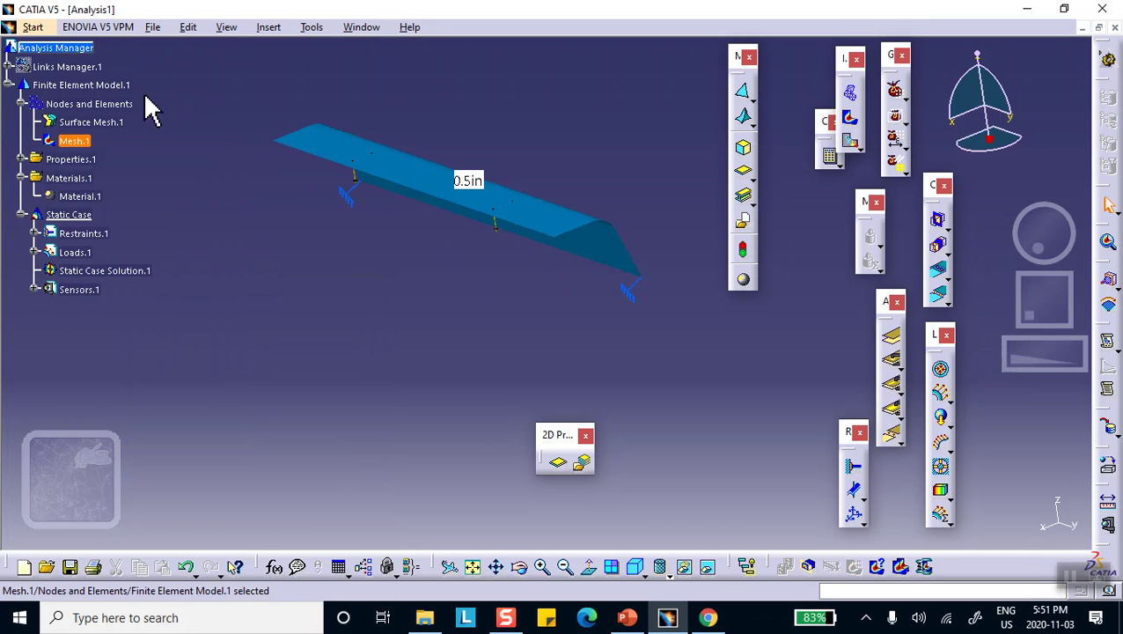
right_click(113, 126)
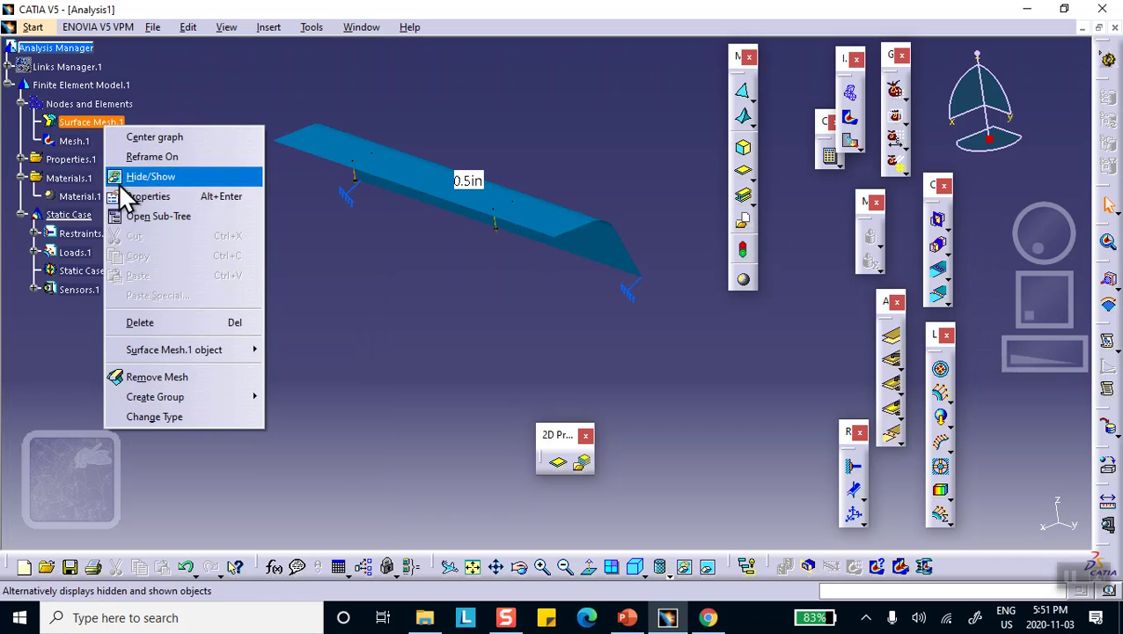
click(142, 322)
mouse_move(339, 312)
middle_down()
mouse_move(322, 323)
mouse_move(362, 322)
middle_up()
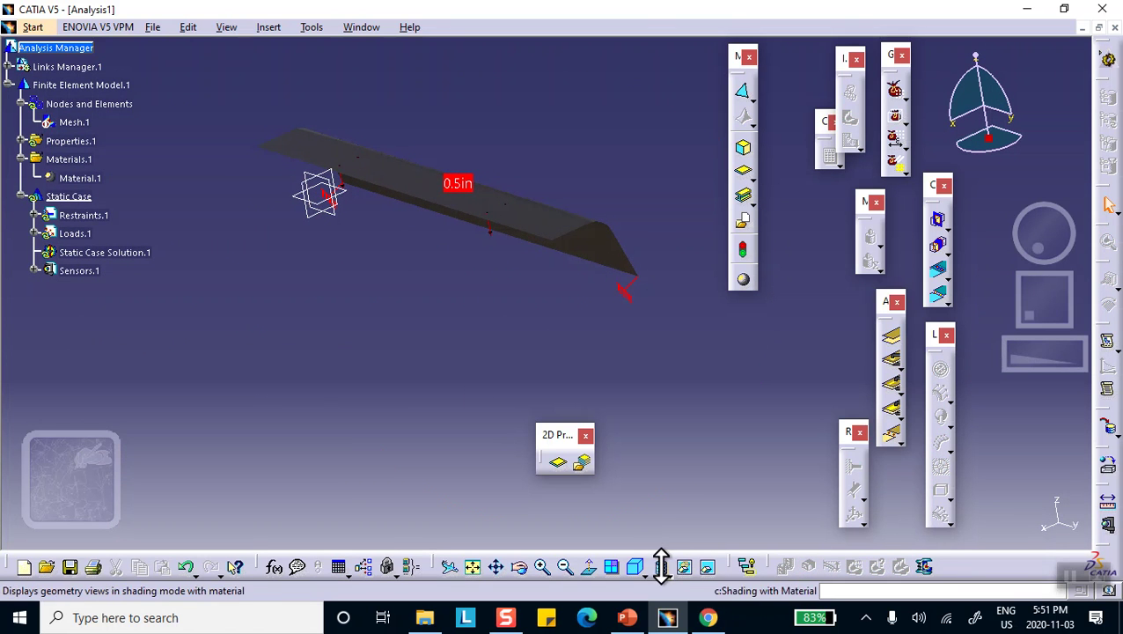
click(659, 566)
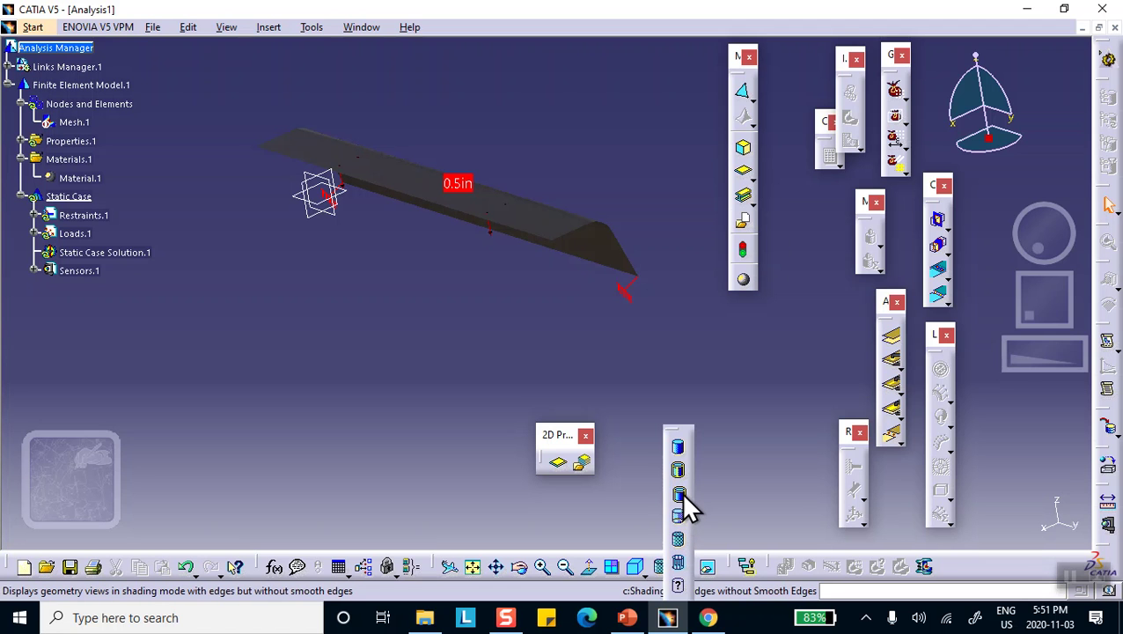
click(683, 515)
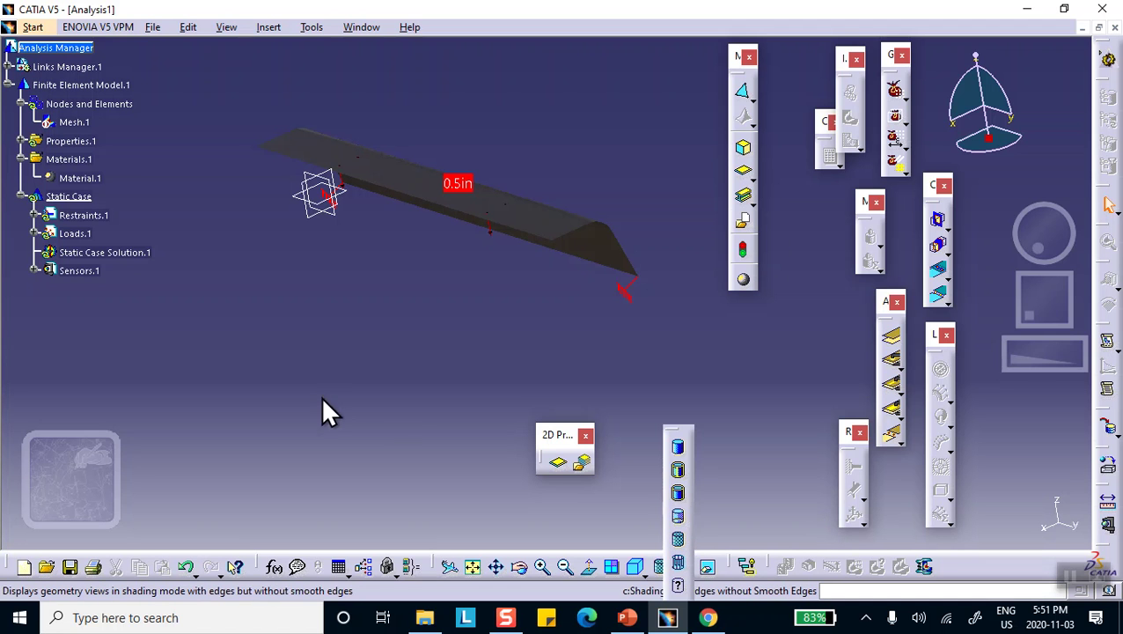
Step: Delete 2D Property.1 from Properties.1
click(22, 141)
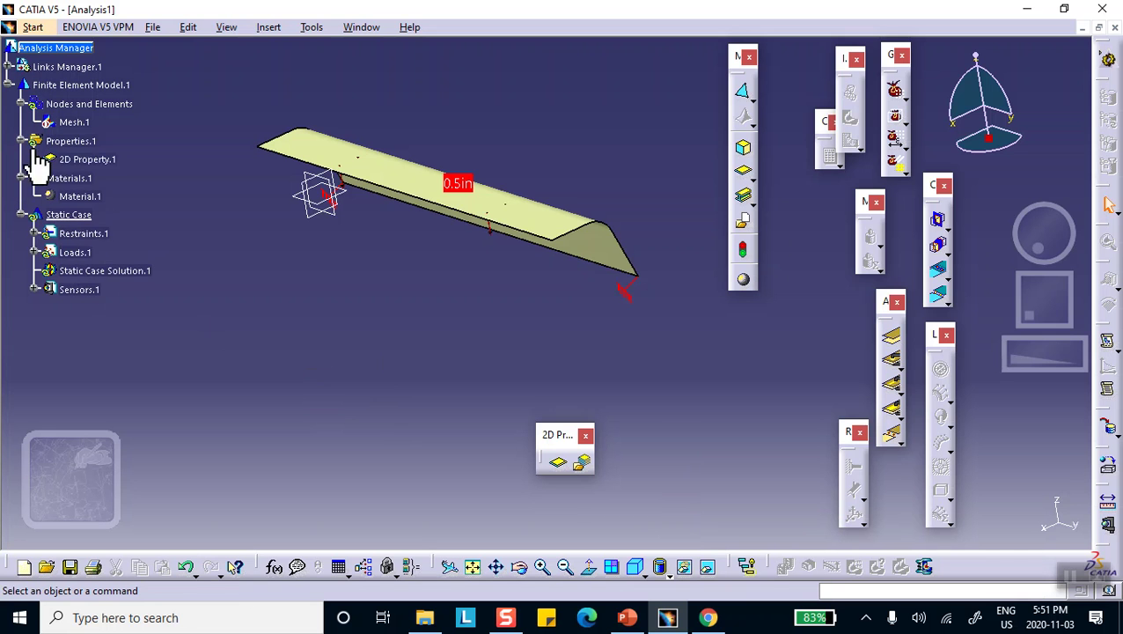
right_click(88, 159)
click(140, 357)
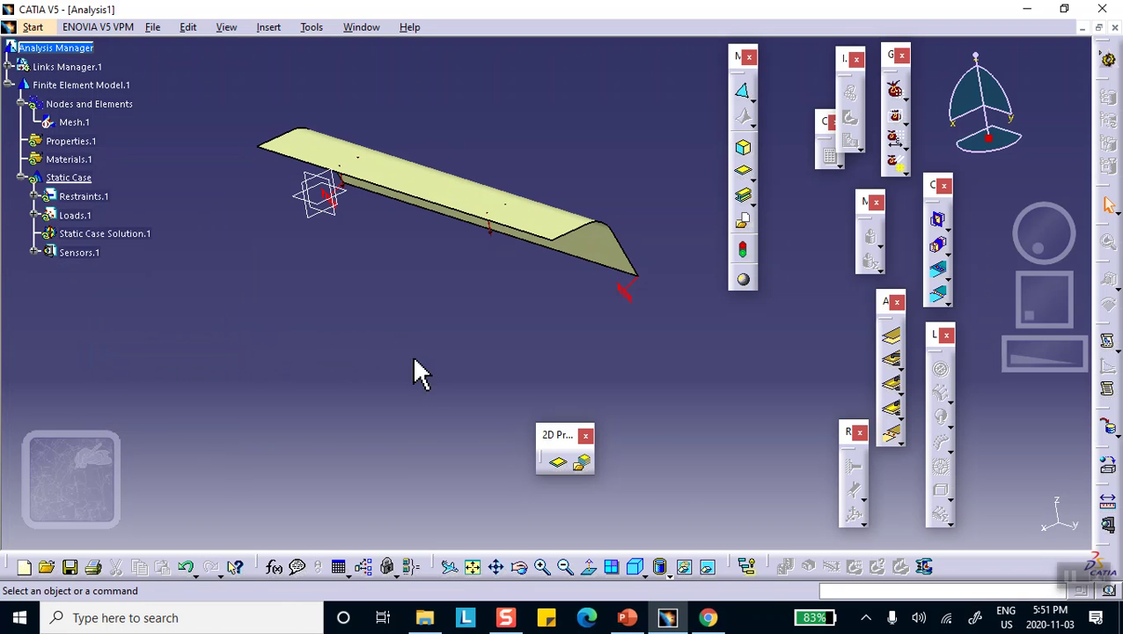
middle_drag(456, 346, 417, 368)
middle_drag(535, 112, 550, 114)
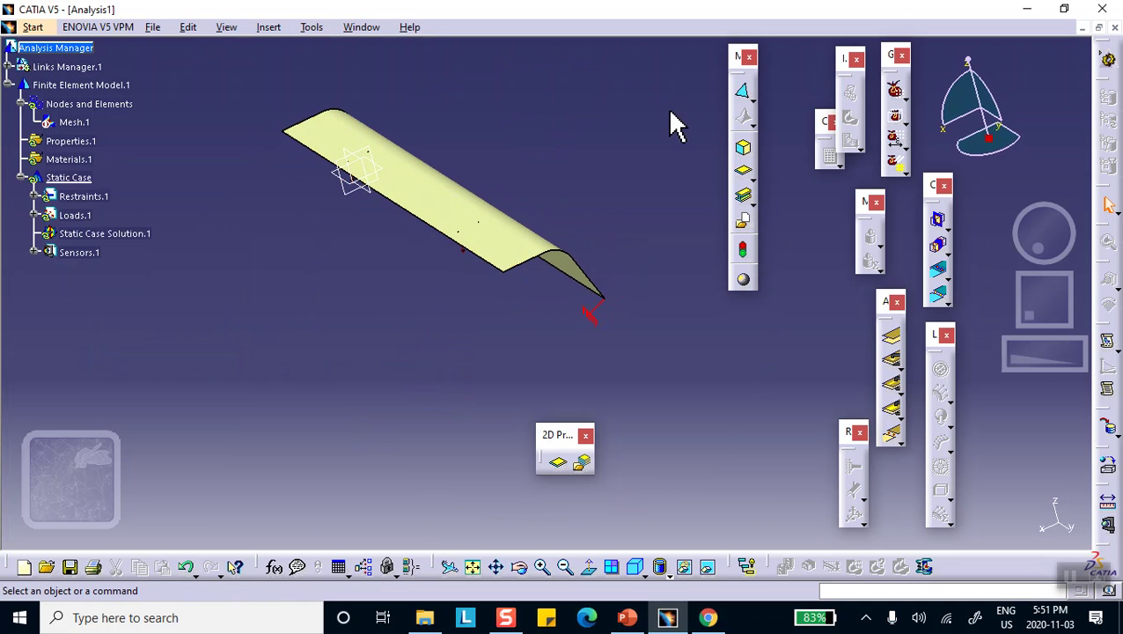
Step: Create an OCTREE triangle mesh on the sheet with 1in size and parabolic elements
click(740, 94)
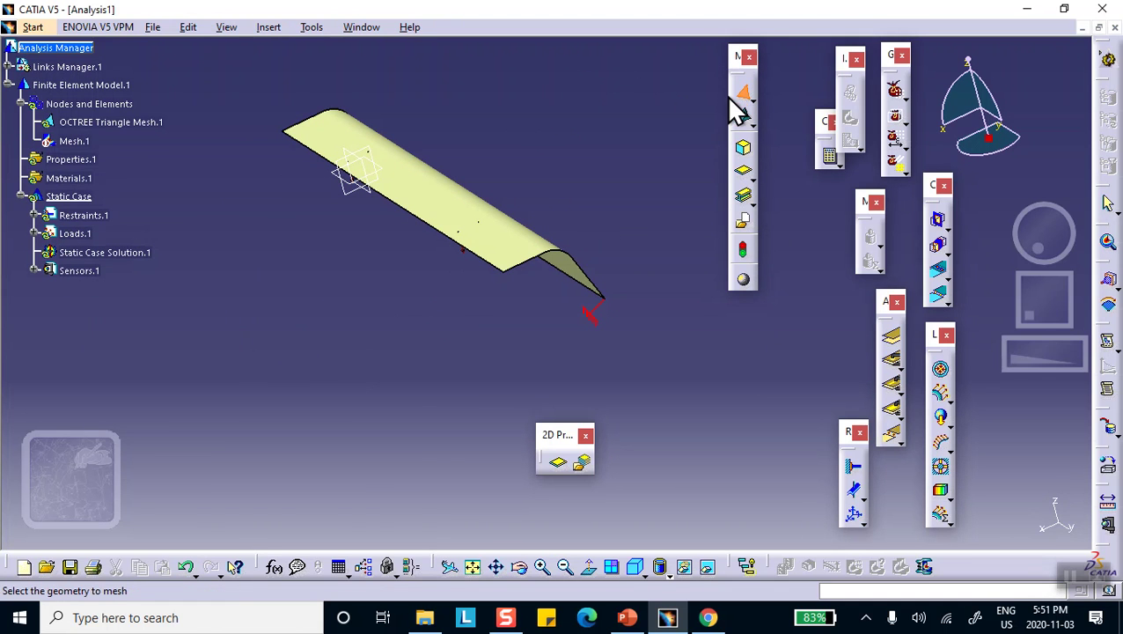
click(440, 207)
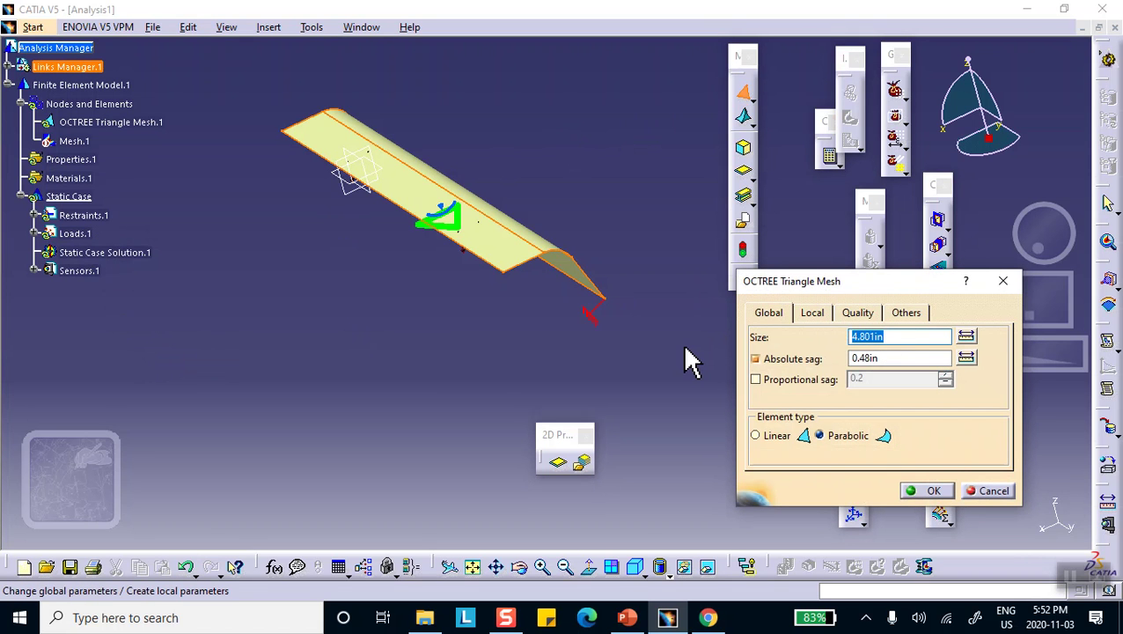
text(0.5)
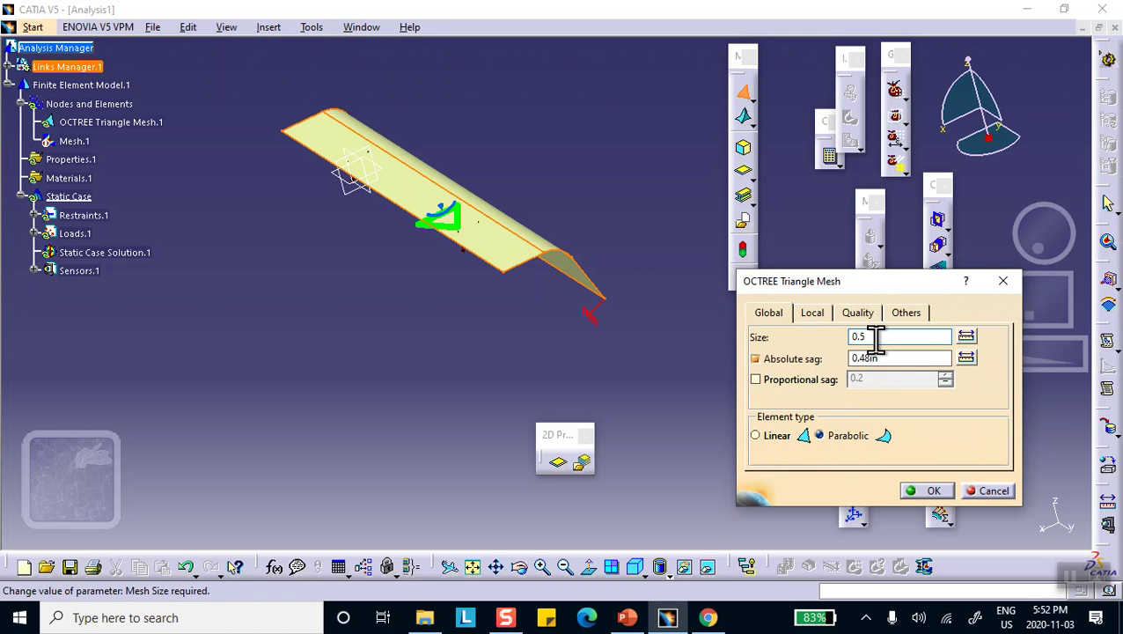
drag(870, 338, 792, 334)
text(1)
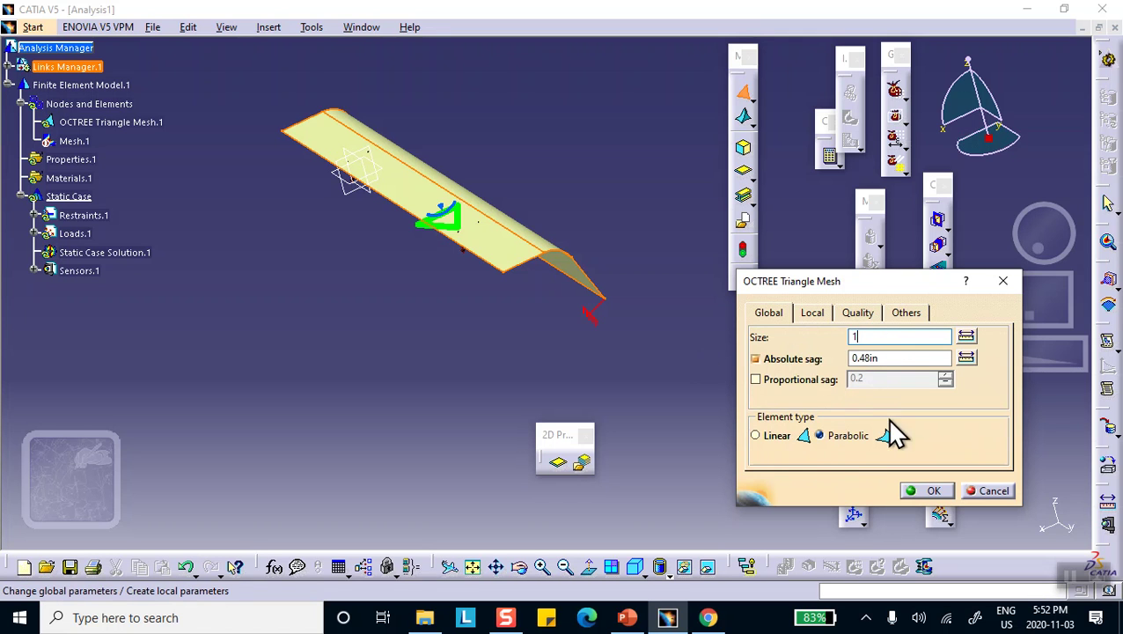
click(933, 491)
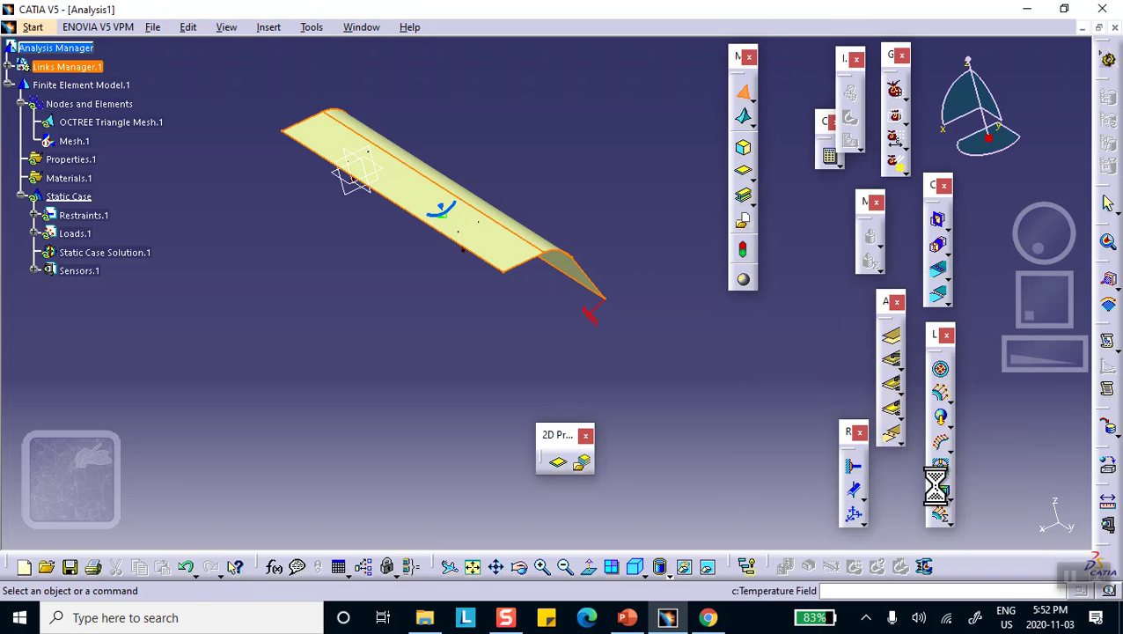
Step: Reactivate Mesh.1 and confirm the mesh update
right_click(70, 144)
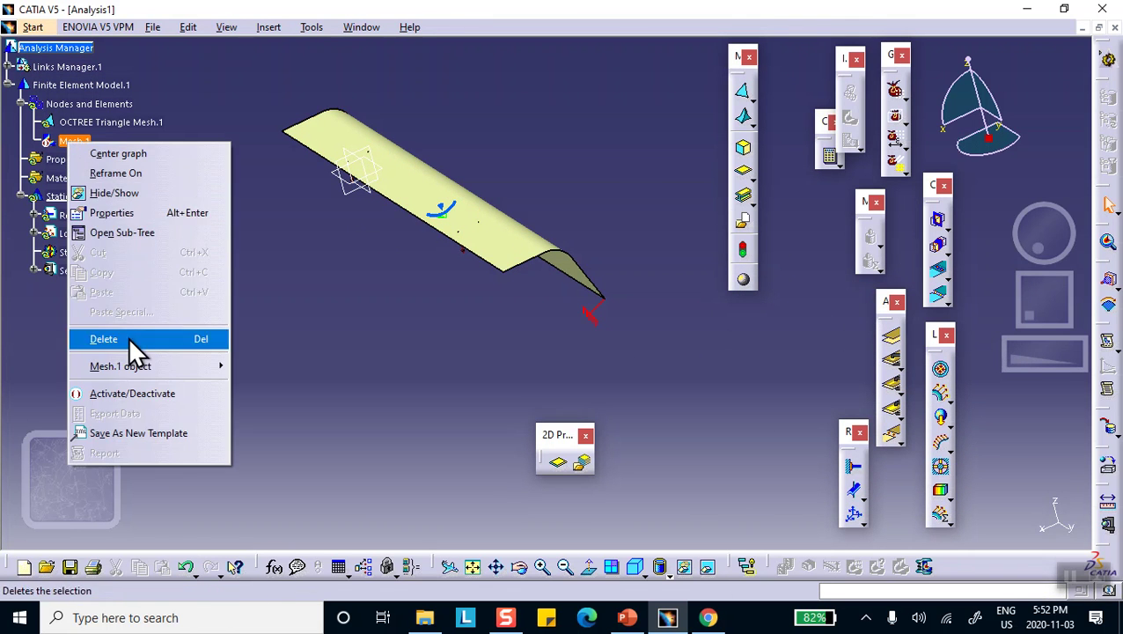
click(149, 394)
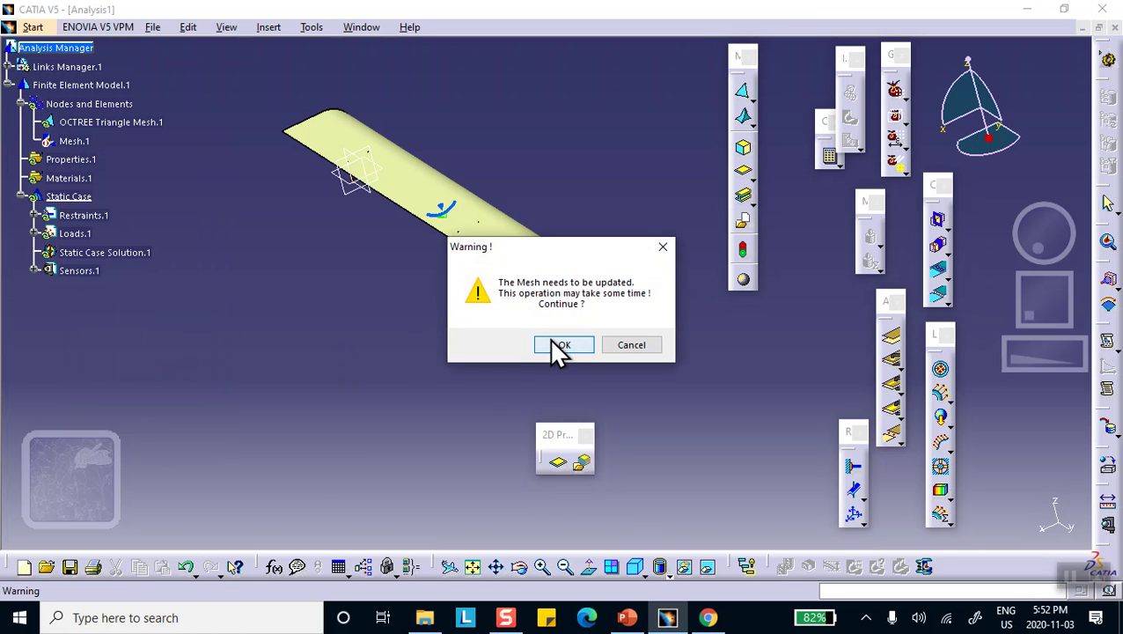
click(550, 340)
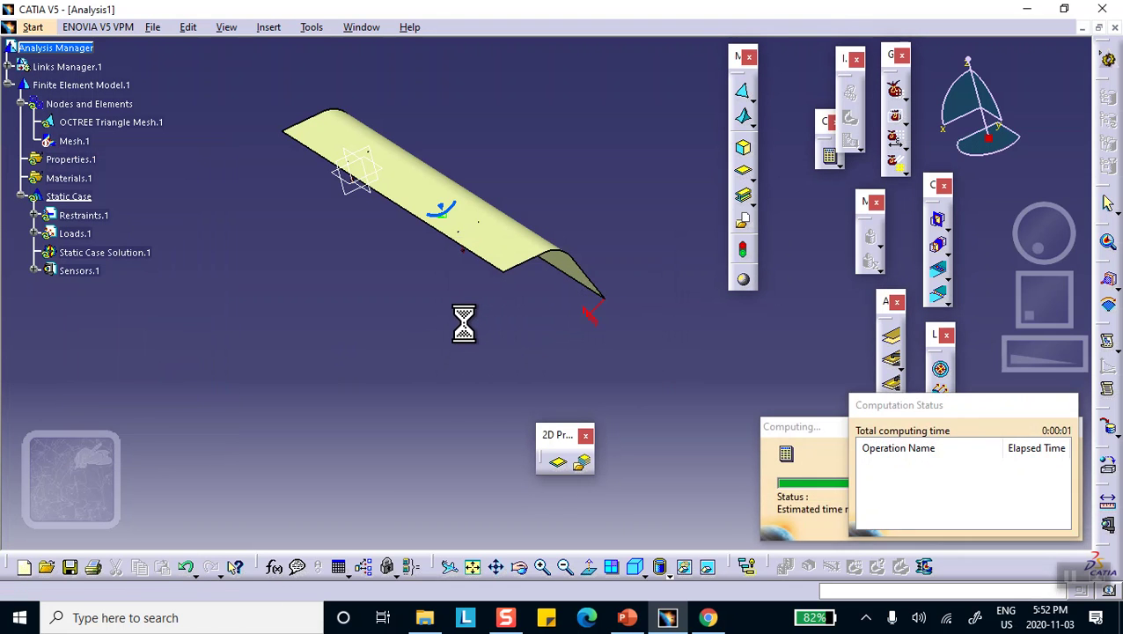
middle_drag(464, 323, 444, 304)
double_click(124, 121)
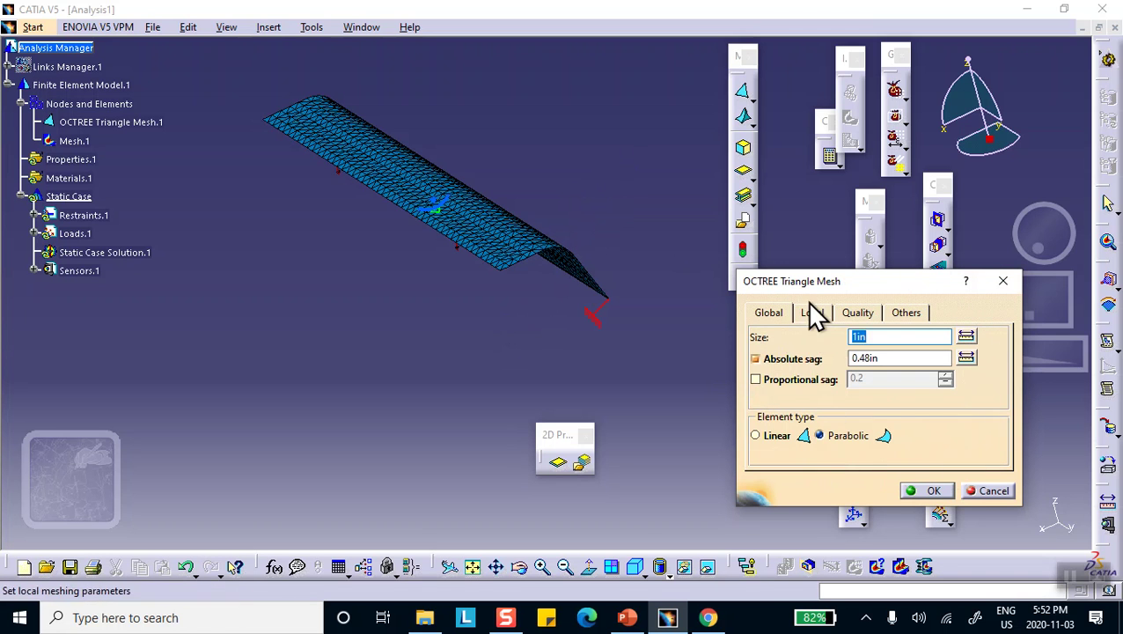
click(987, 490)
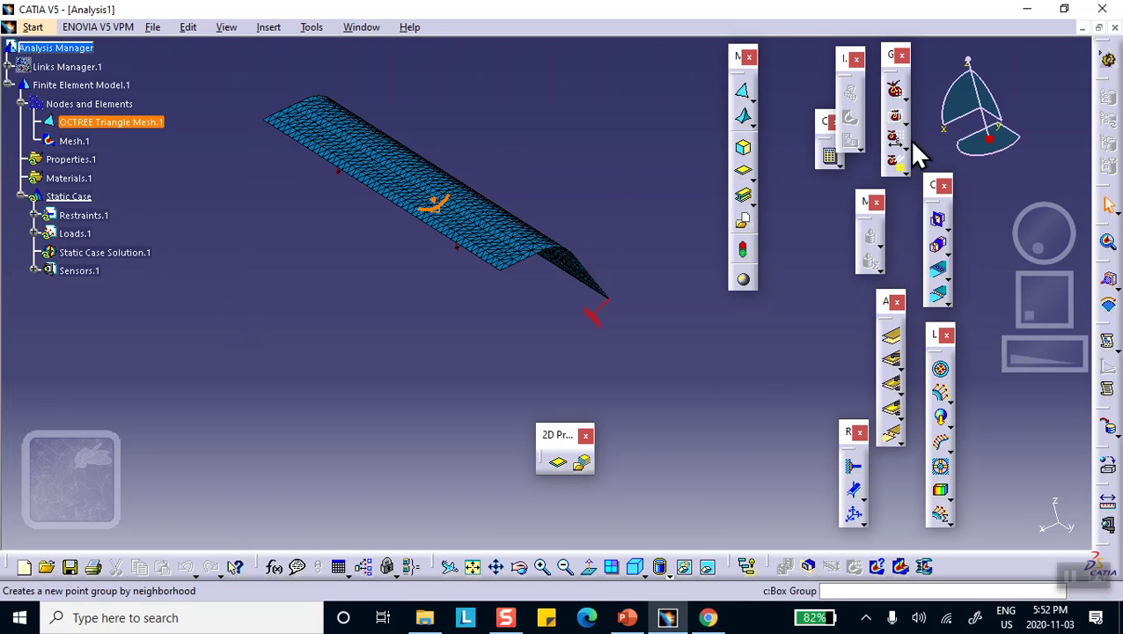
click(743, 170)
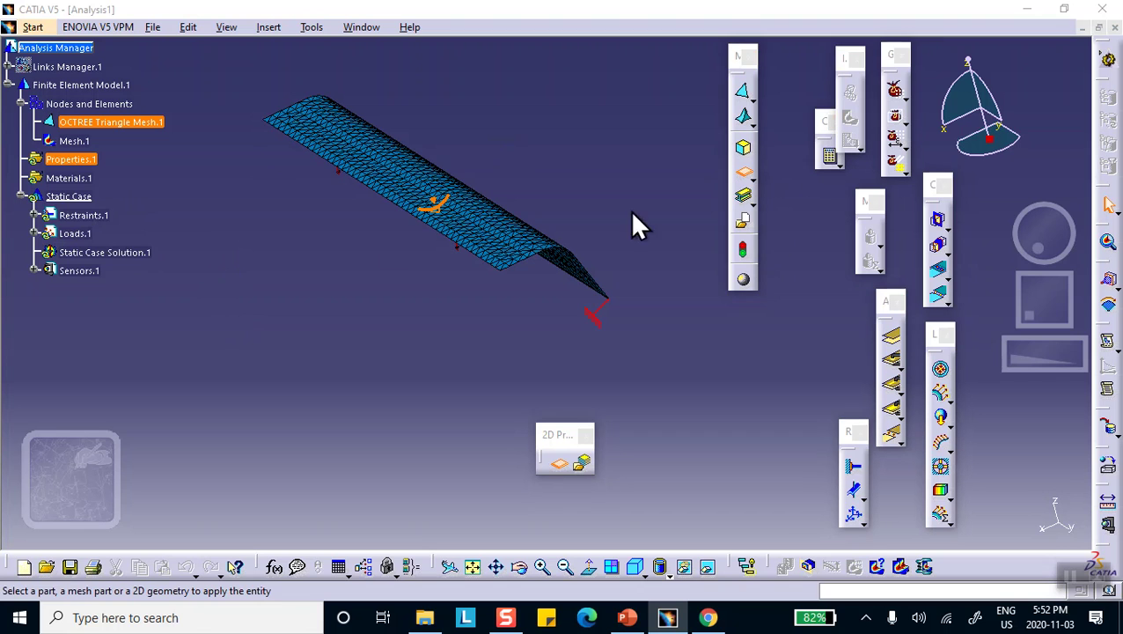